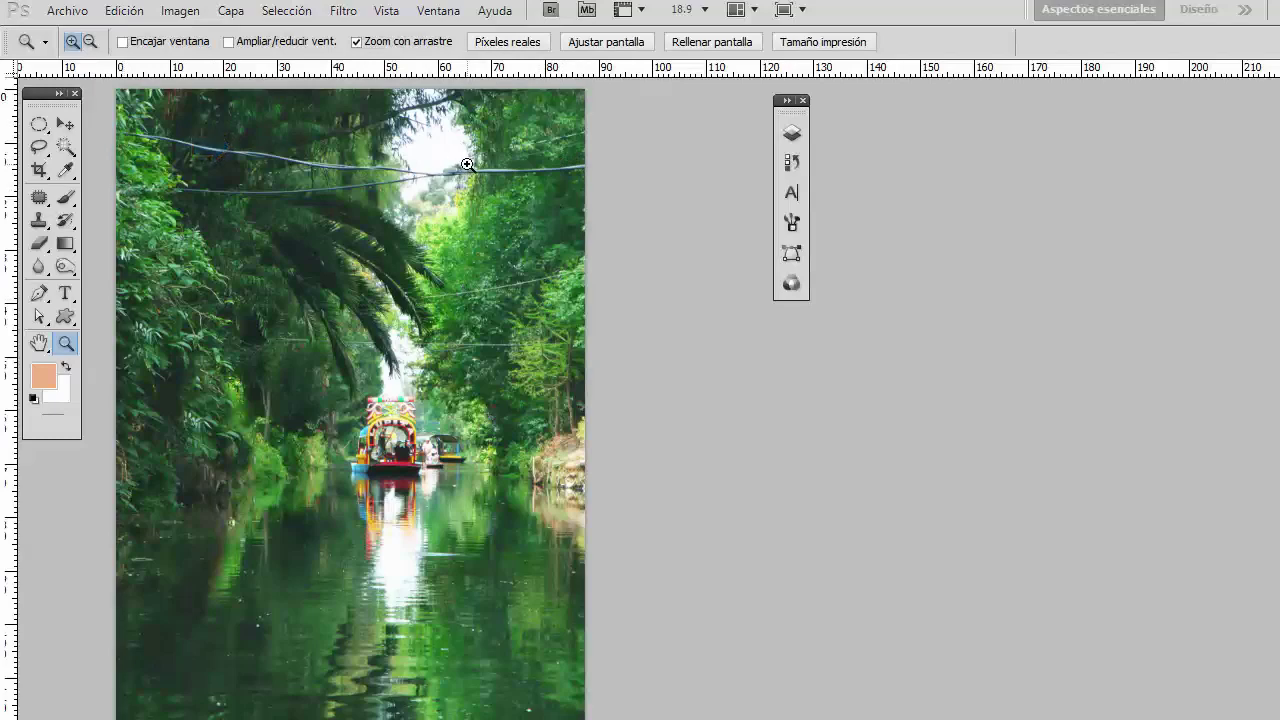
- Show the Layers panel from Ventana, create Capa 1 above Fondo, then collapse the panel
{"action": "left_click", "coordinate": [438, 11]}
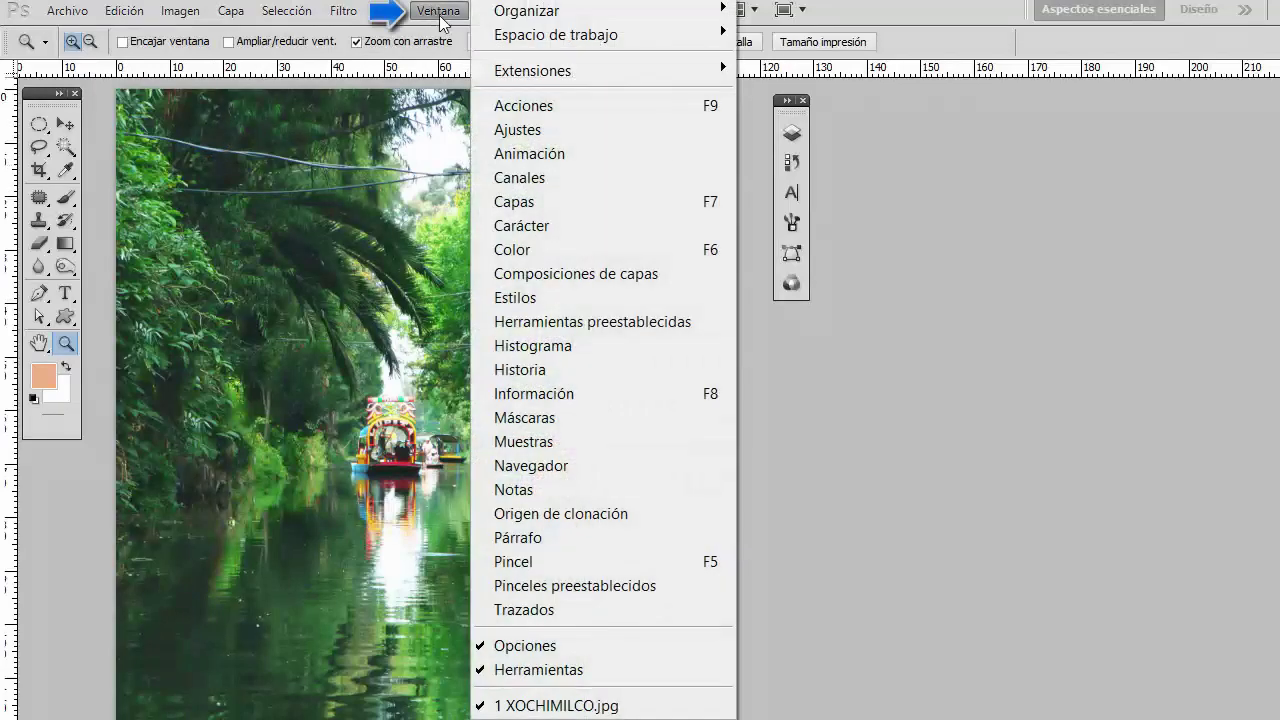
{"action": "left_click", "coordinate": [512, 203]}
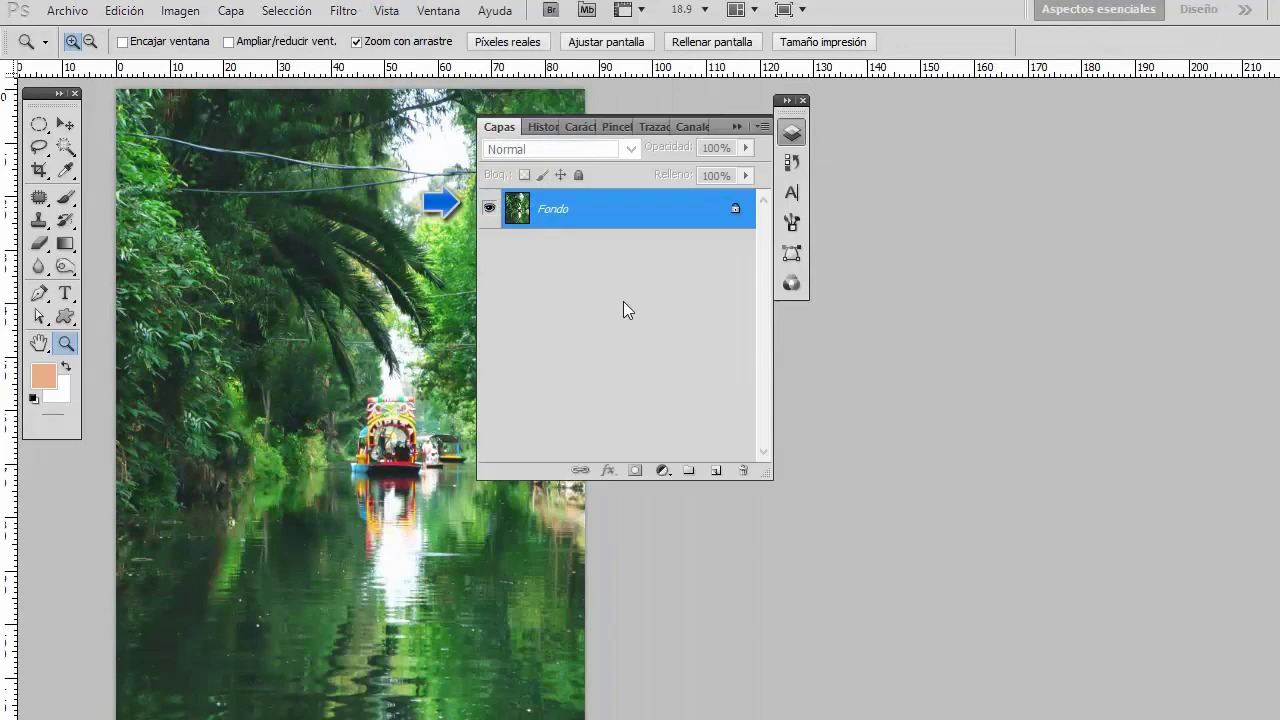
{"action": "left_click", "coordinate": [716, 470]}
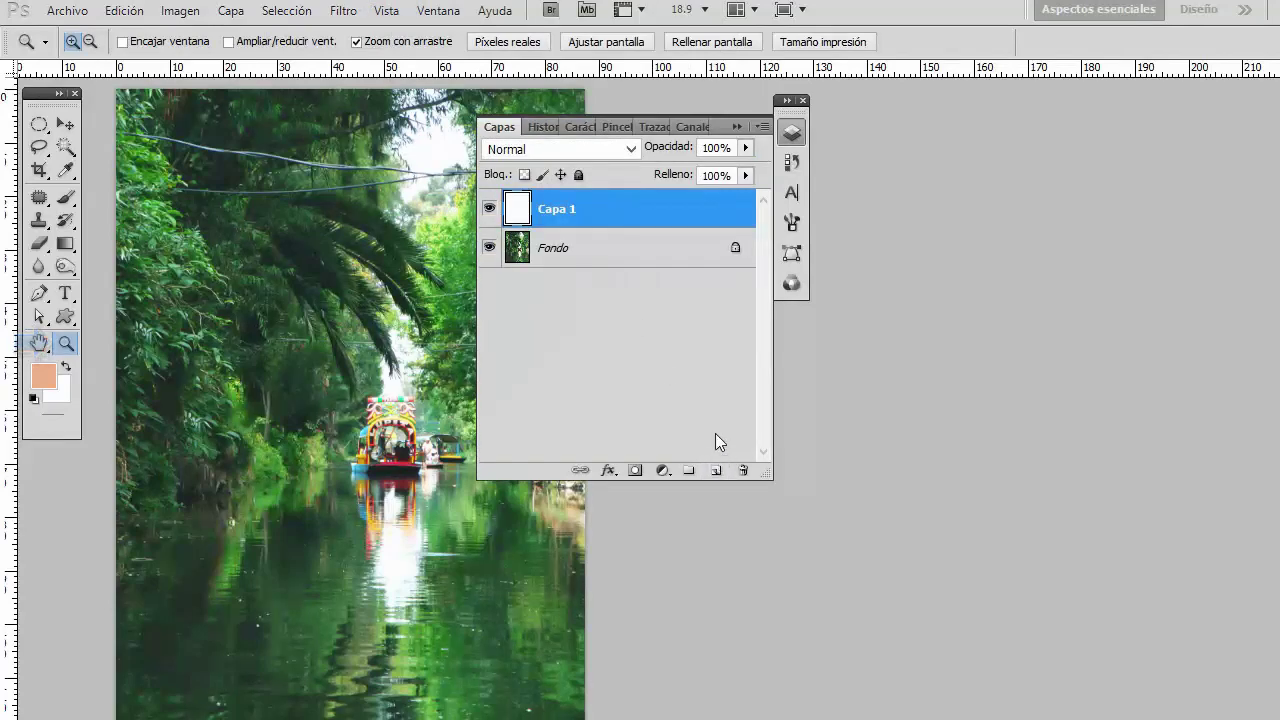
{"action": "left_click", "coordinate": [791, 132]}
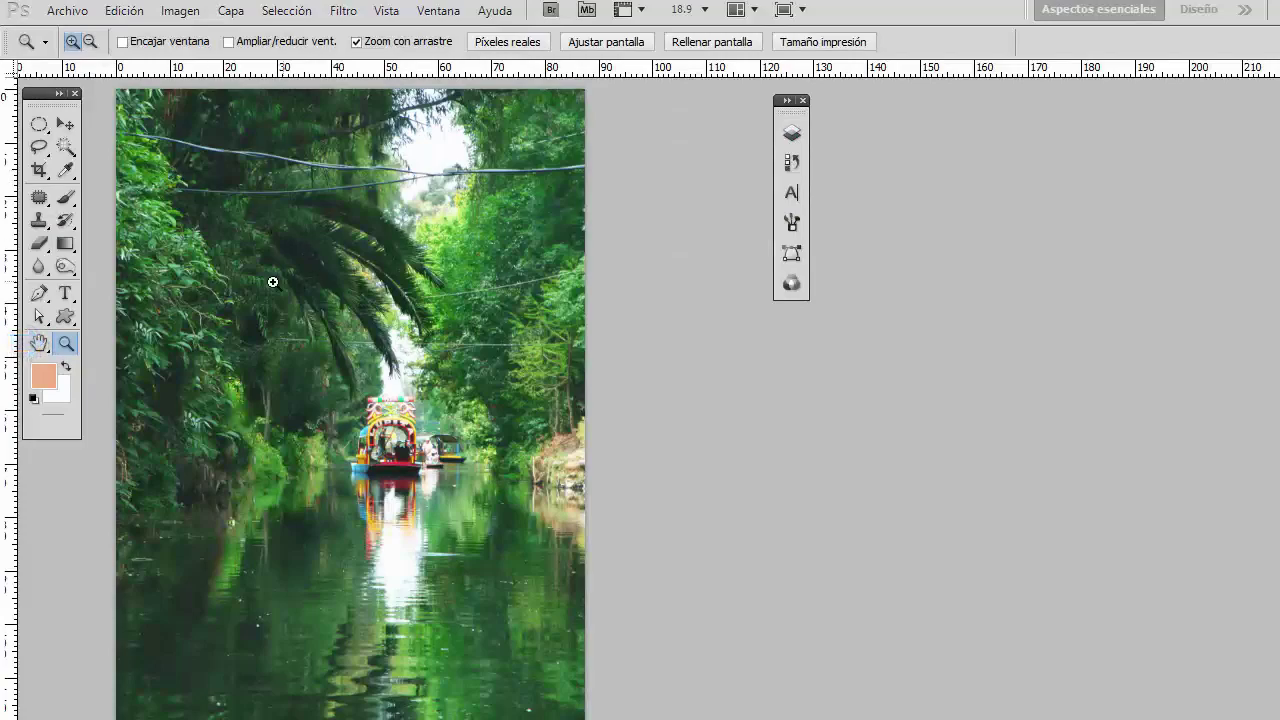
- Zoom and pan onto the cables crossing the palm trees, then select the Clone Stamp tool
{"action": "left_click_drag", "start_coordinate": [216, 261], "coordinate": [316, 341]}
{"action": "left_click", "coordinate": [40, 344]}
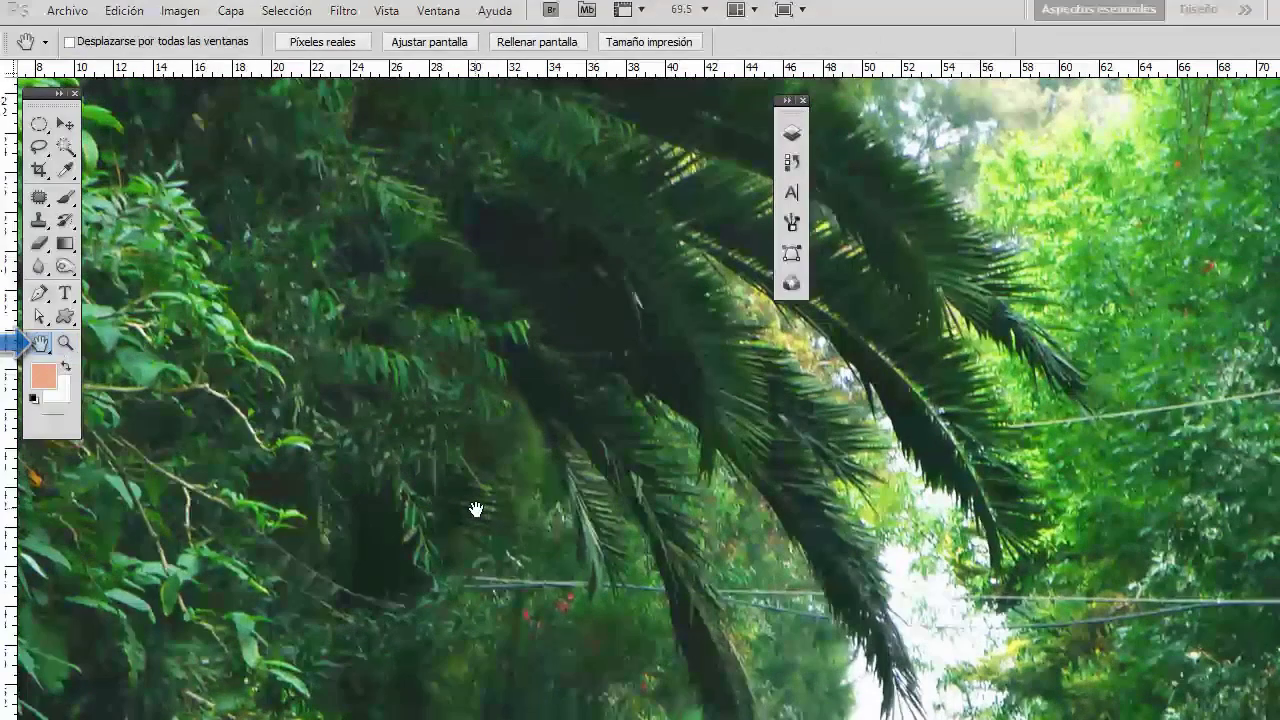
{"action": "left_click_drag", "start_coordinate": [471, 509], "coordinate": [386, 351]}
{"action": "left_click_drag", "start_coordinate": [535, 444], "coordinate": [517, 371]}
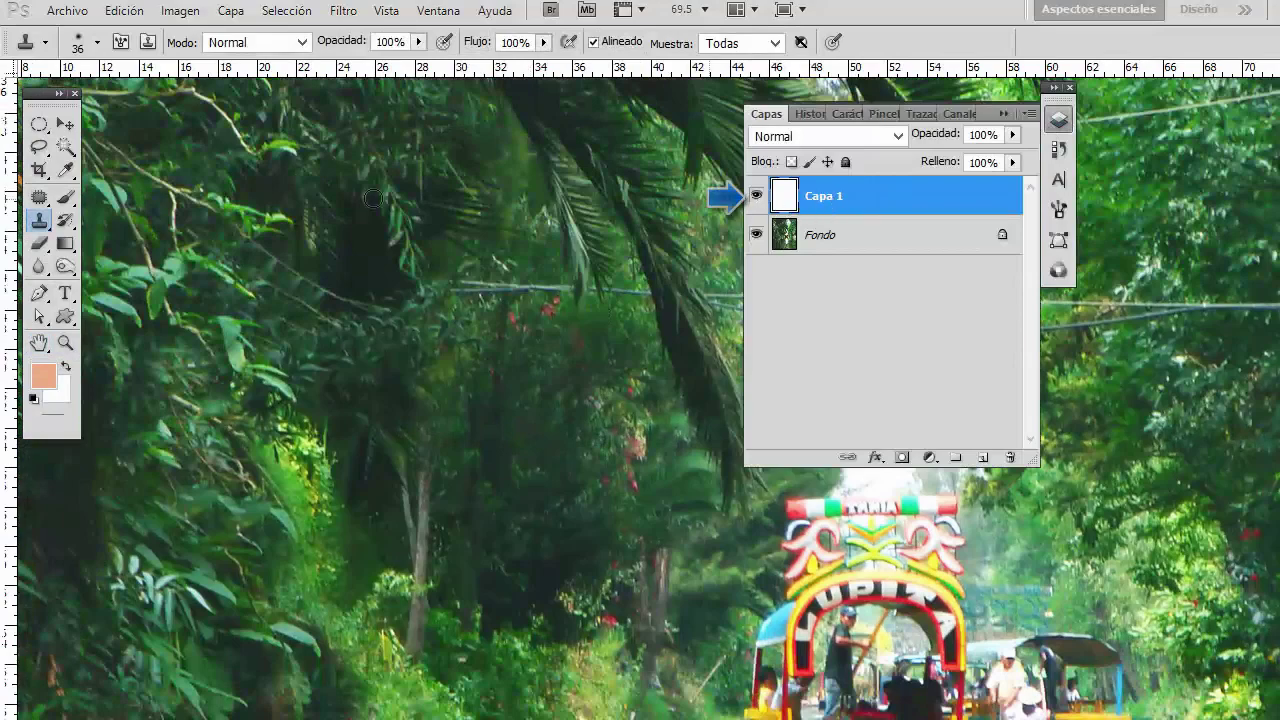
{"action": "right_click", "coordinate": [51, 226]}
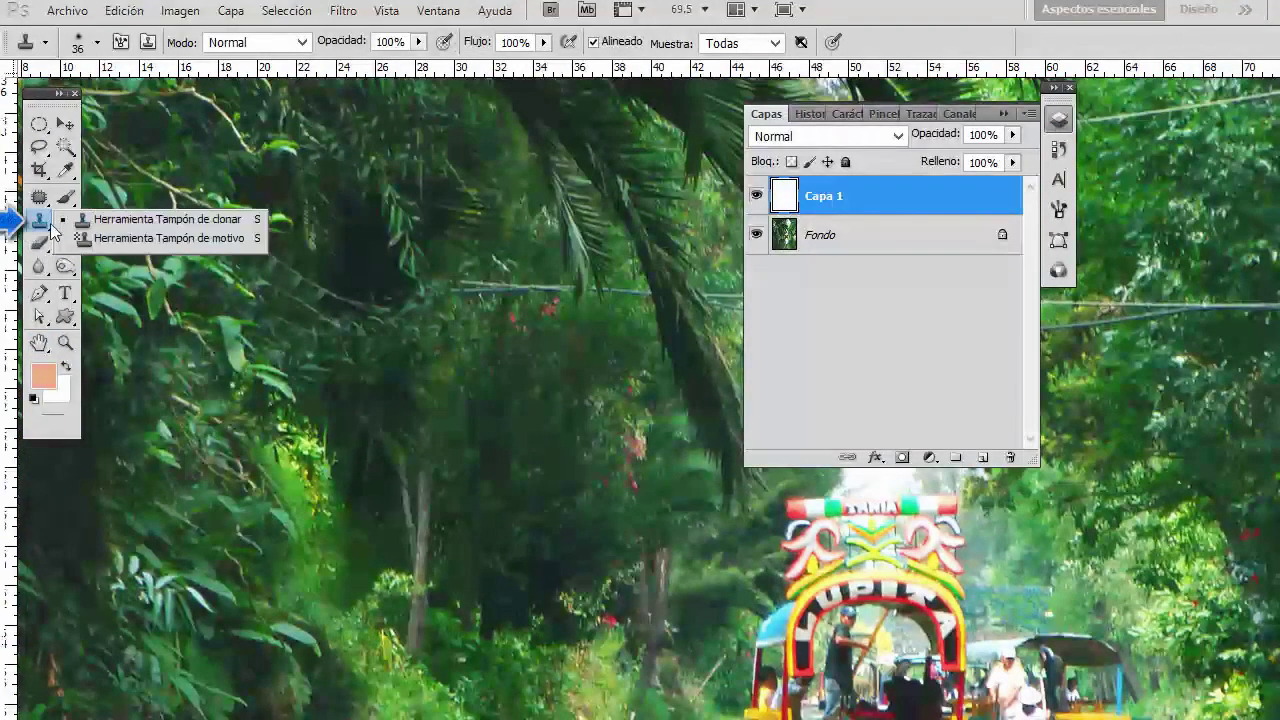
{"action": "left_click", "coordinate": [172, 220]}
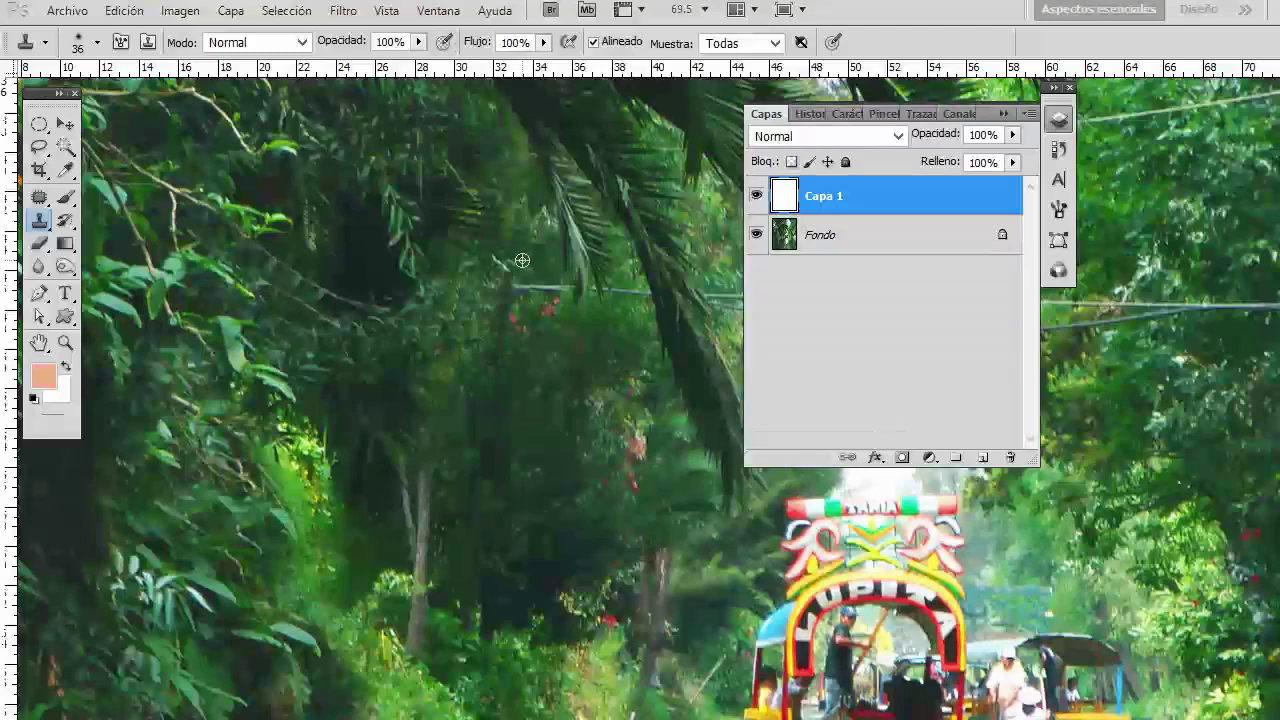
- Sample nearby foliage and clone it over the cable's left end under the palm, panning right along it
{"action": "mouse_move", "coordinate": [535, 285]}
{"action": "left_mouse_down"}
{"action": "mouse_move", "coordinate": [551, 285]}
{"action": "mouse_move", "coordinate": [474, 377]}
{"action": "left_mouse_up"}
{"action": "key", "text": "ctrl+z"}
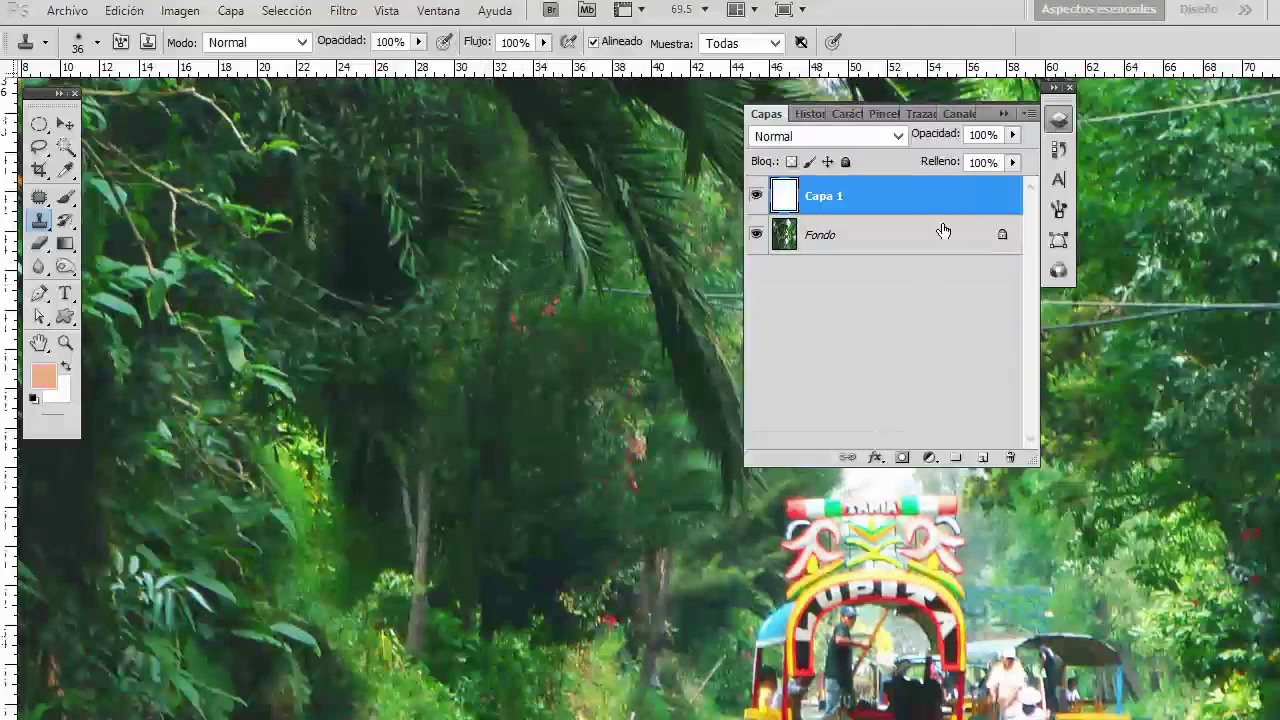
{"action": "left_click_drag", "start_coordinate": [564, 323], "coordinate": [429, 357]}
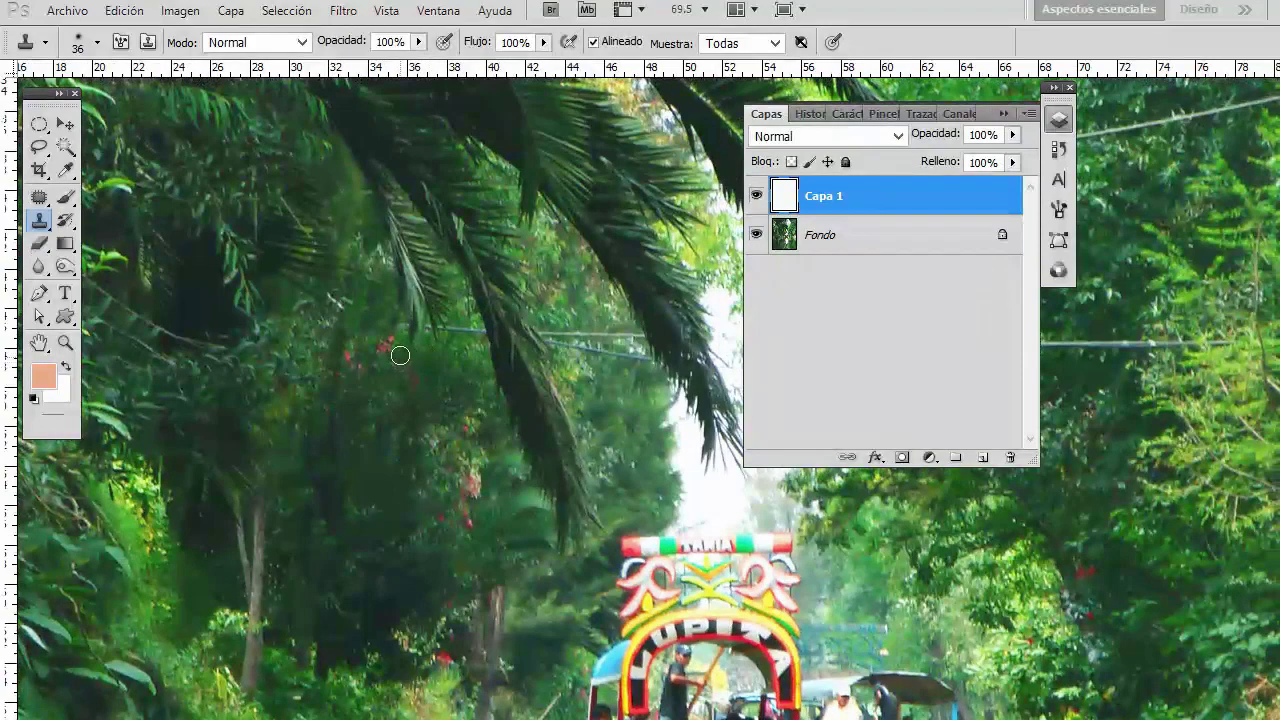
{"action": "left_click", "coordinate": [429, 358], "text": "alt"}
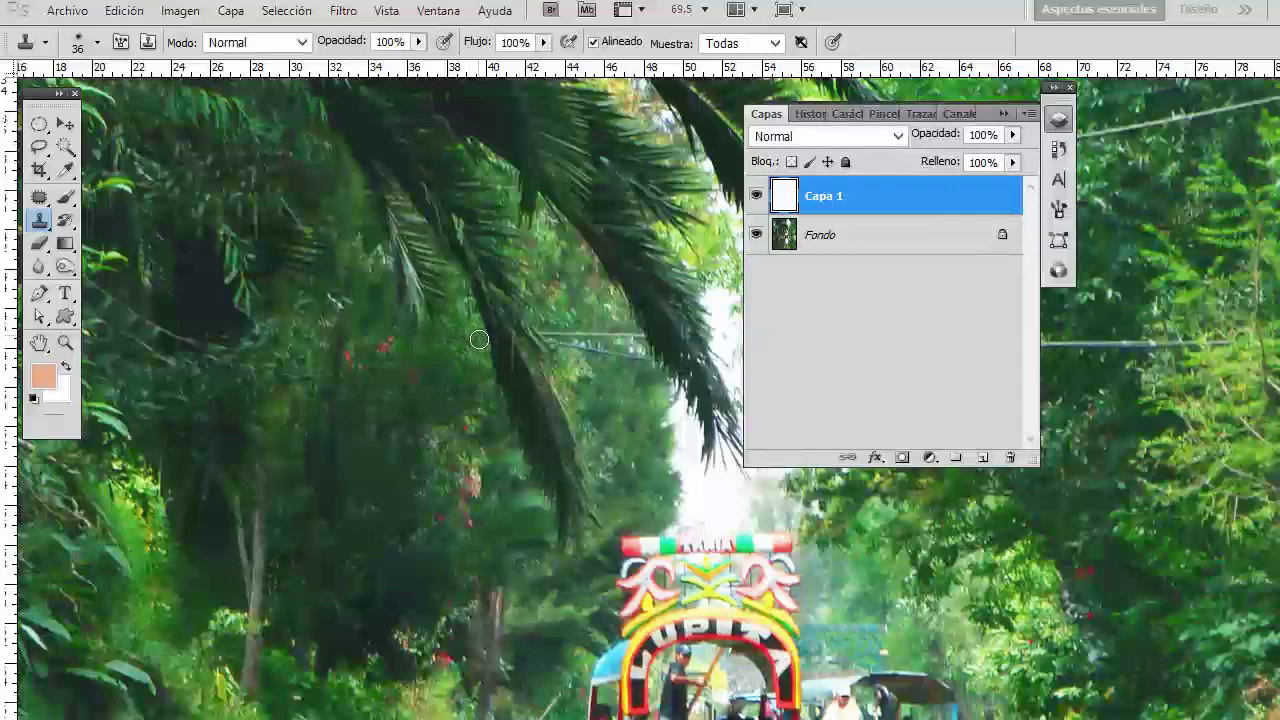
{"action": "scroll", "coordinate": [479, 345], "scroll_direction": "right", "scroll_amount": 2}
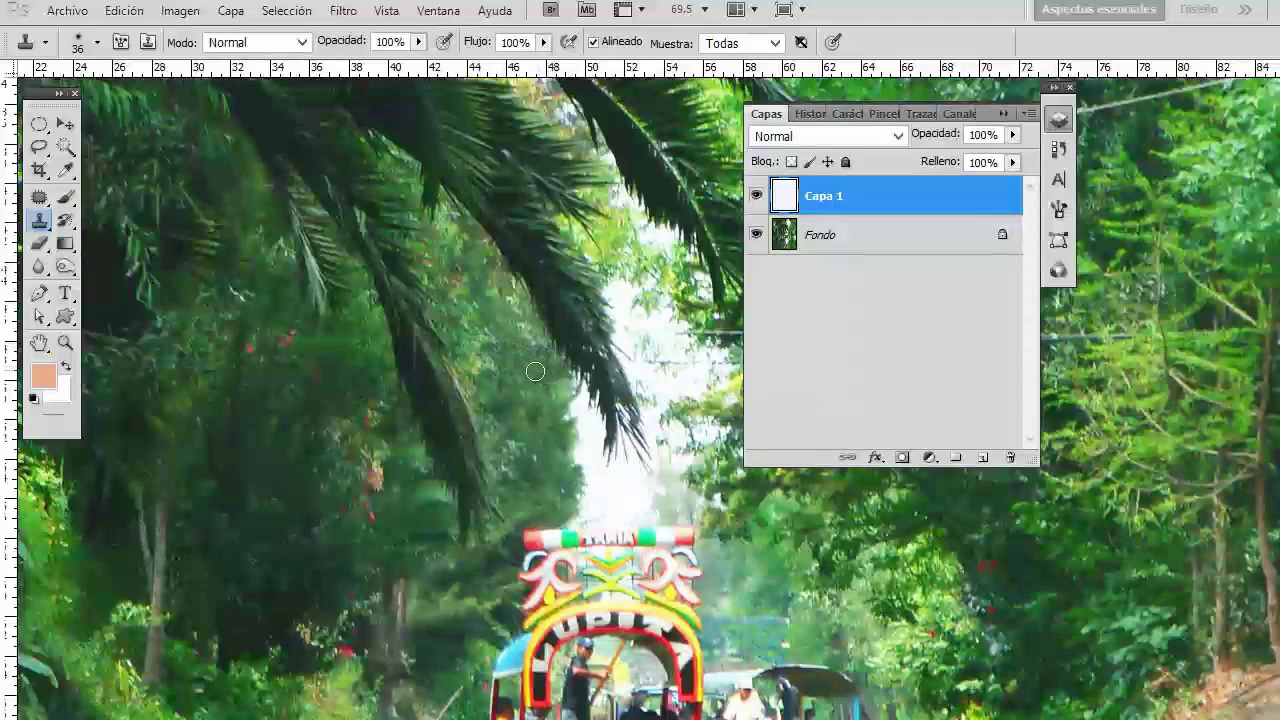
{"action": "key", "text": "space"}
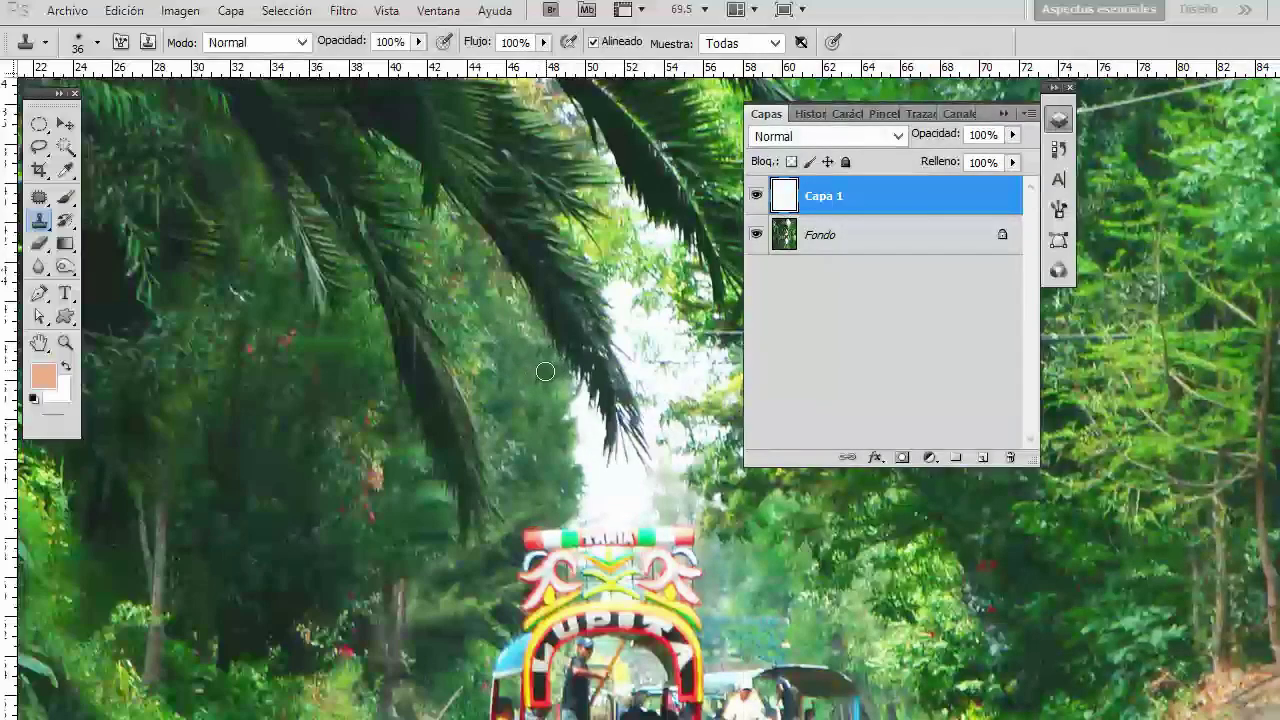
{"action": "left_click_drag", "start_coordinate": [573, 360], "coordinate": [297, 374]}
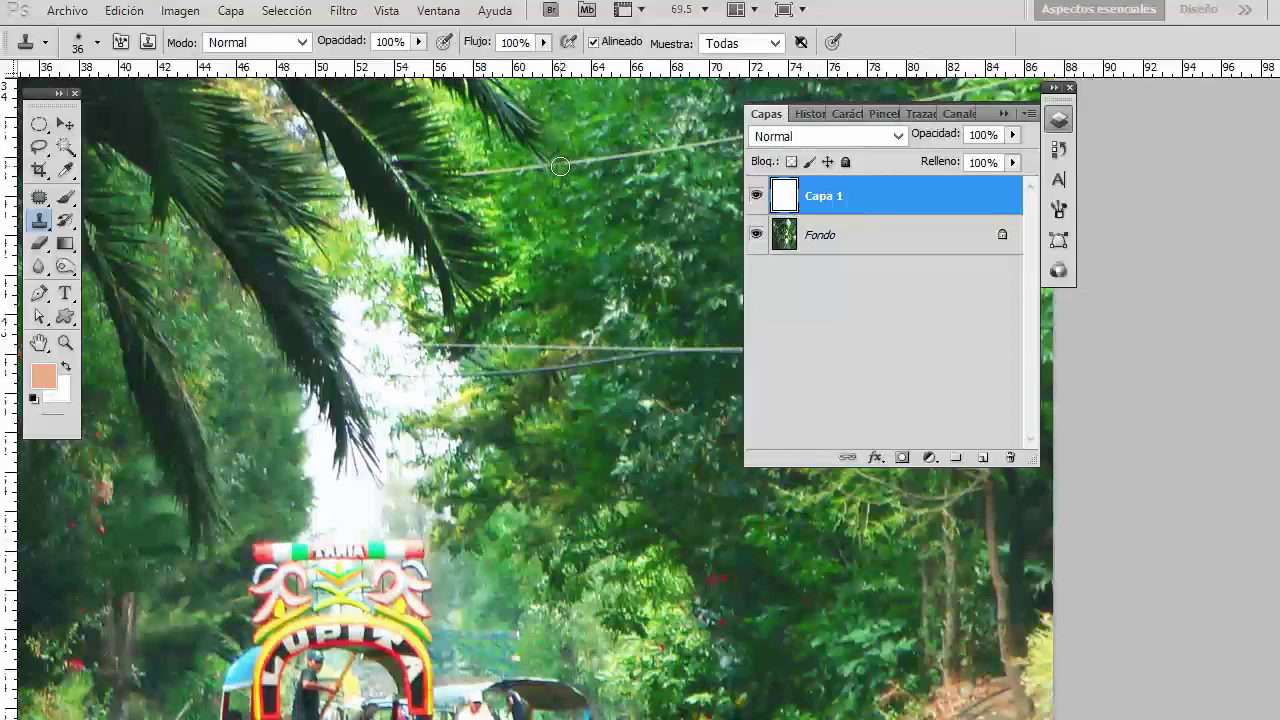
- Clone foliage over successive stretches of the upper thin cable above the palm fronds
{"action": "left_click_drag", "start_coordinate": [555, 164], "coordinate": [489, 172]}
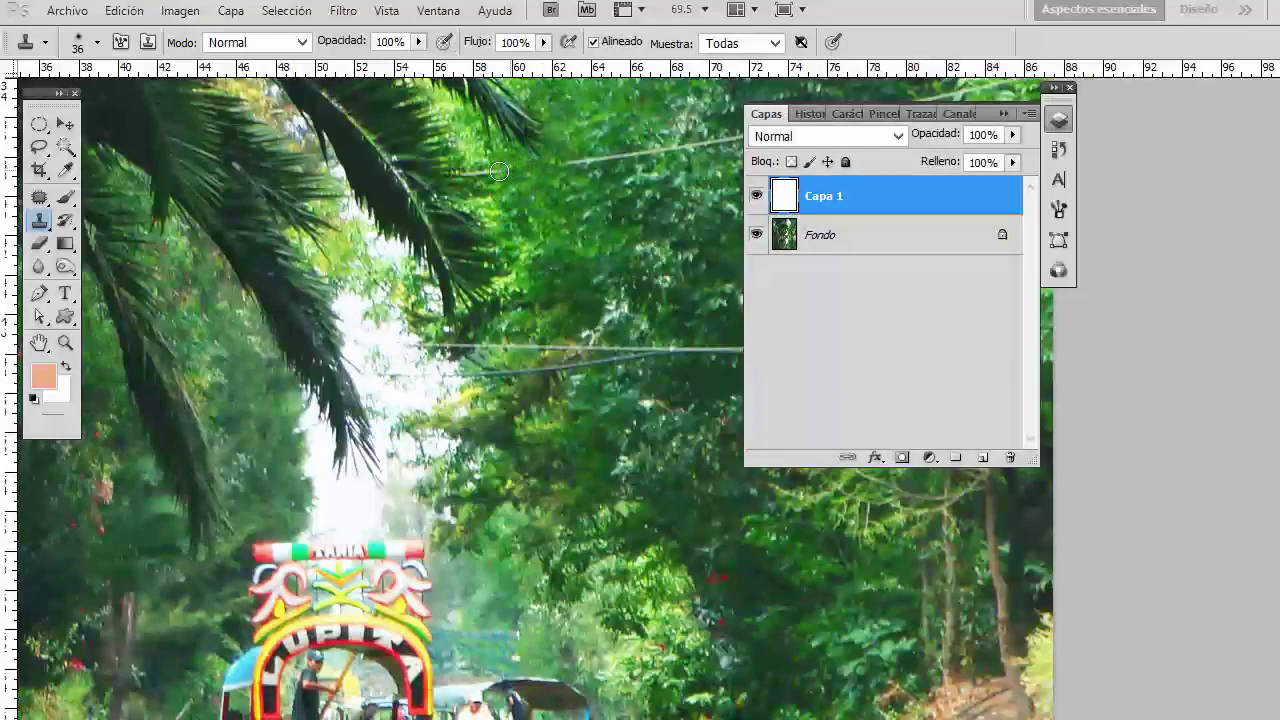
{"action": "left_click_drag", "start_coordinate": [577, 167], "coordinate": [706, 184]}
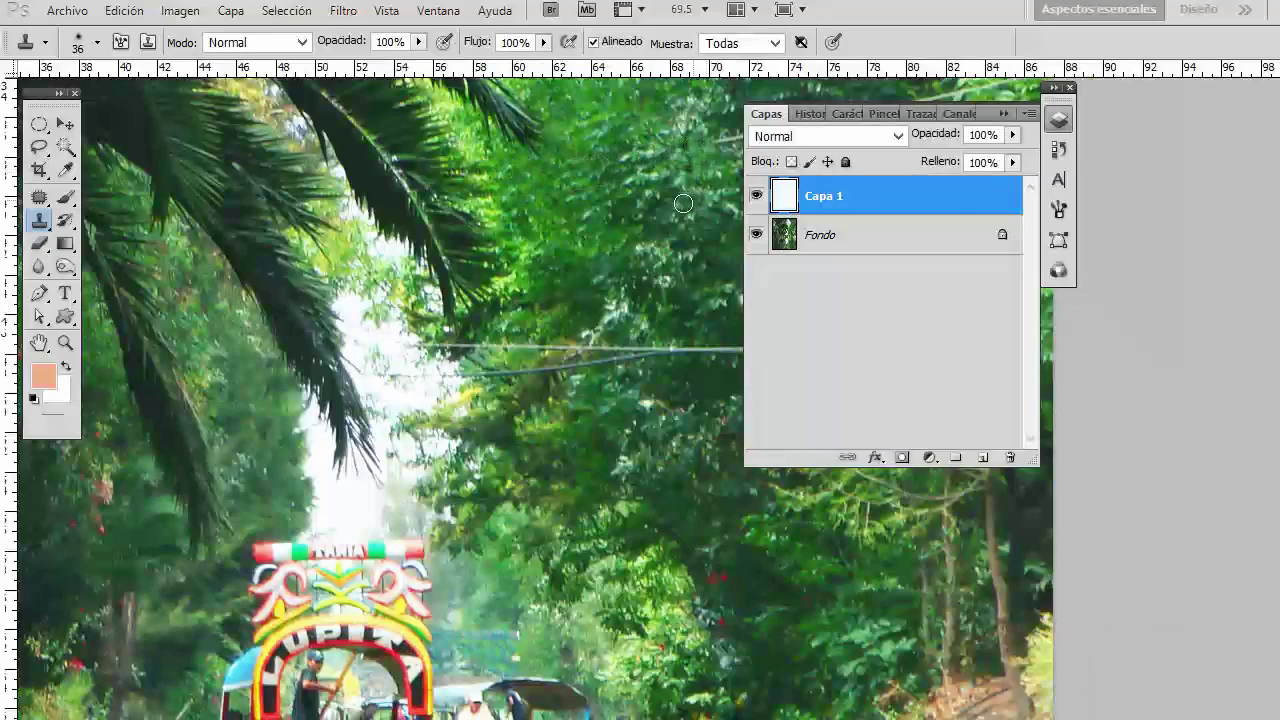
{"action": "mouse_move", "coordinate": [630, 209]}
{"action": "left_mouse_down"}
{"action": "mouse_move", "coordinate": [430, 249]}
{"action": "mouse_move", "coordinate": [375, 280]}
{"action": "left_mouse_up"}
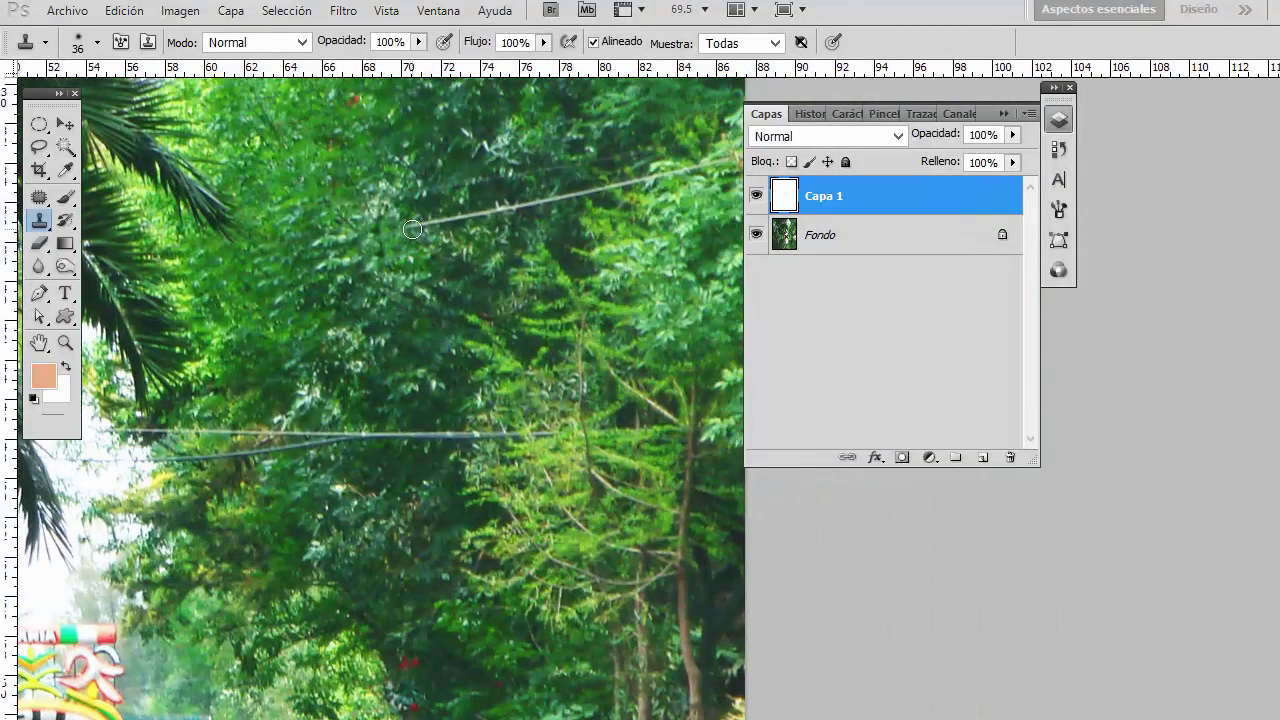
{"action": "mouse_move", "coordinate": [412, 229]}
{"action": "left_mouse_down"}
{"action": "mouse_move", "coordinate": [707, 163]}
{"action": "mouse_move", "coordinate": [651, 137]}
{"action": "mouse_move", "coordinate": [662, 67]}
{"action": "left_mouse_up"}
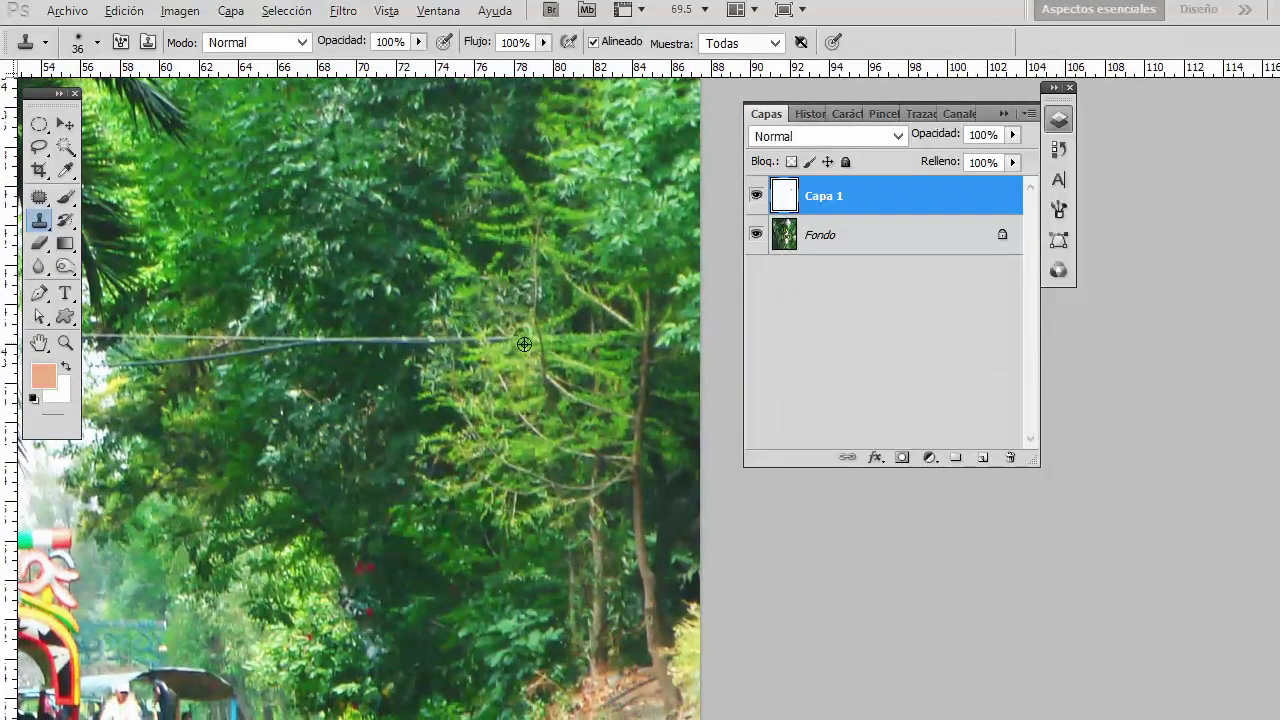
- Paint out the lower cable and thin wires across the dense trees with cloned foliage
{"action": "left_click_drag", "start_coordinate": [500, 340], "coordinate": [150, 364]}
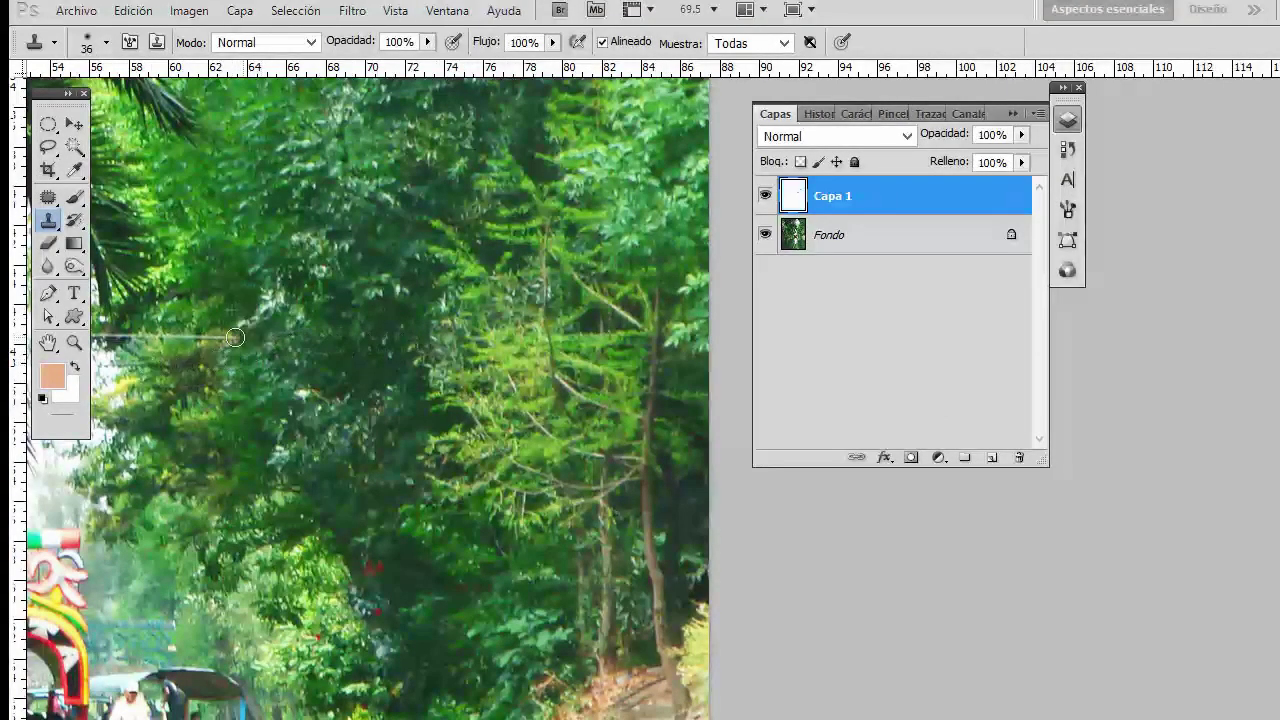
{"action": "left_click_drag", "start_coordinate": [265, 335], "coordinate": [145, 335]}
{"action": "left_click_drag", "start_coordinate": [313, 327], "coordinate": [515, 330]}
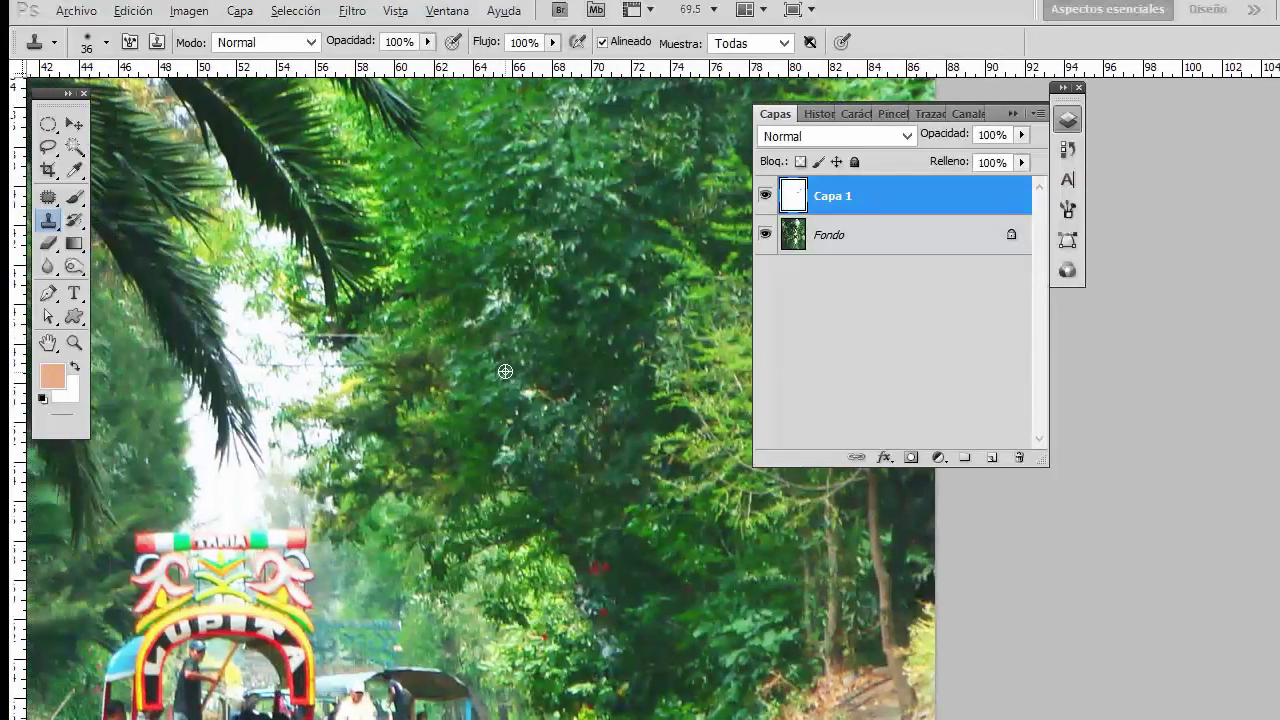
{"action": "left_click", "coordinate": [501, 333]}
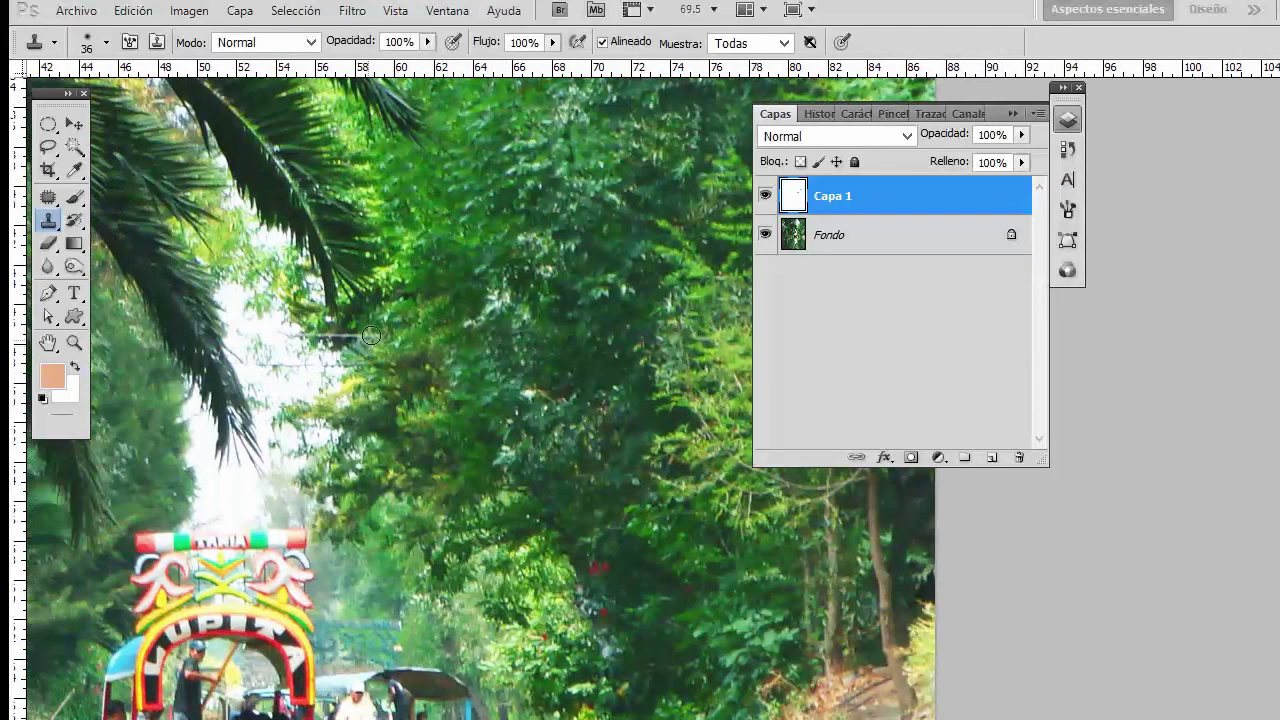
{"action": "mouse_move", "coordinate": [371, 335]}
{"action": "left_mouse_down"}
{"action": "mouse_move", "coordinate": [312, 338]}
{"action": "mouse_move", "coordinate": [320, 389]}
{"action": "mouse_move", "coordinate": [559, 402]}
{"action": "left_mouse_up"}
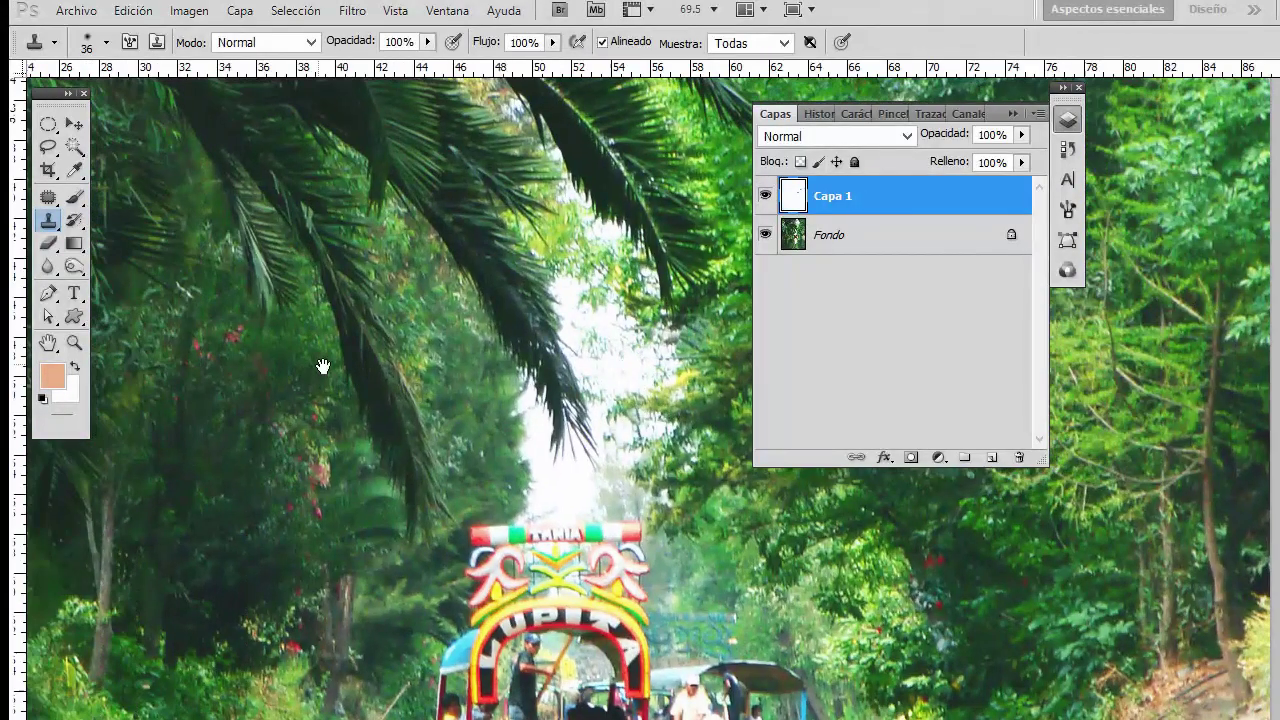
{"action": "left_click_drag", "start_coordinate": [323, 366], "coordinate": [491, 423]}
- Clone leaves over the lower power cable and the cable ends beside the bright sky gap
{"action": "left_click_drag", "start_coordinate": [250, 150], "coordinate": [457, 457]}
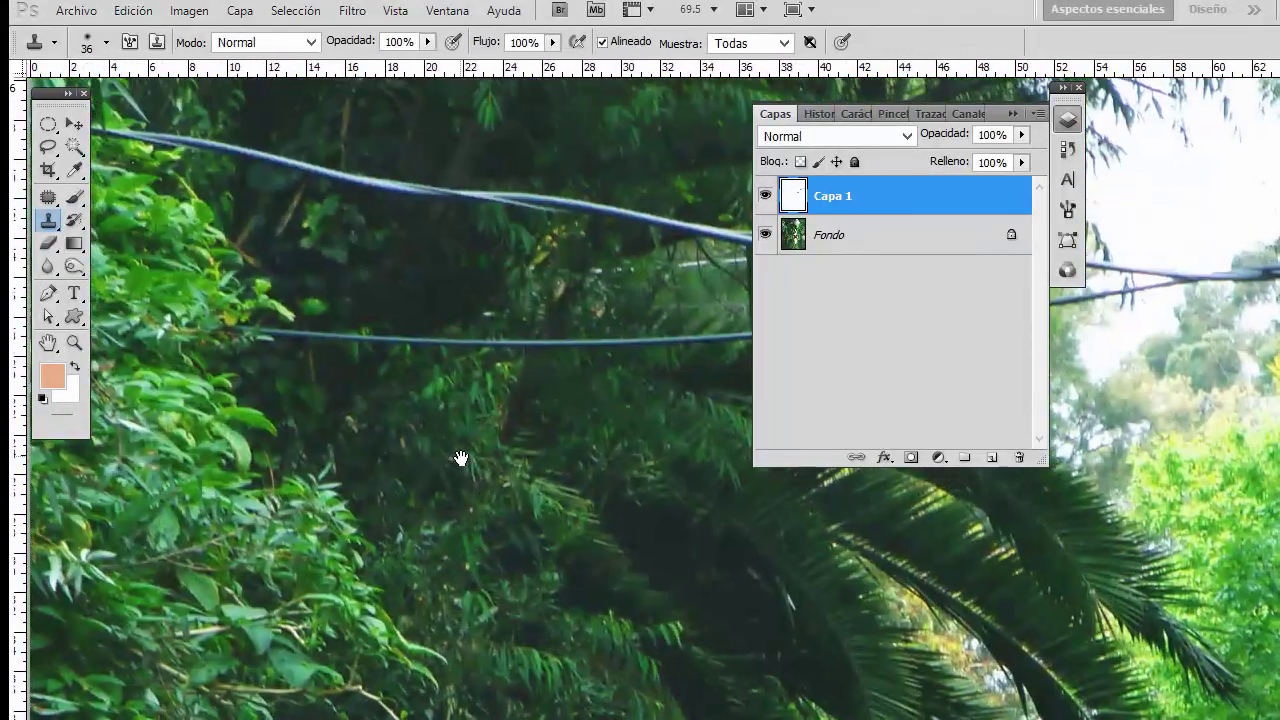
{"action": "mouse_move", "coordinate": [288, 340]}
{"action": "left_mouse_down"}
{"action": "mouse_move", "coordinate": [622, 348]}
{"action": "mouse_move", "coordinate": [283, 366]}
{"action": "mouse_move", "coordinate": [277, 346]}
{"action": "mouse_move", "coordinate": [434, 340]}
{"action": "mouse_move", "coordinate": [442, 316]}
{"action": "mouse_move", "coordinate": [463, 334]}
{"action": "mouse_move", "coordinate": [650, 312]}
{"action": "mouse_move", "coordinate": [477, 337]}
{"action": "mouse_move", "coordinate": [446, 363]}
{"action": "mouse_move", "coordinate": [495, 336]}
{"action": "mouse_move", "coordinate": [545, 335]}
{"action": "mouse_move", "coordinate": [562, 307]}
{"action": "mouse_move", "coordinate": [599, 306]}
{"action": "left_mouse_up"}
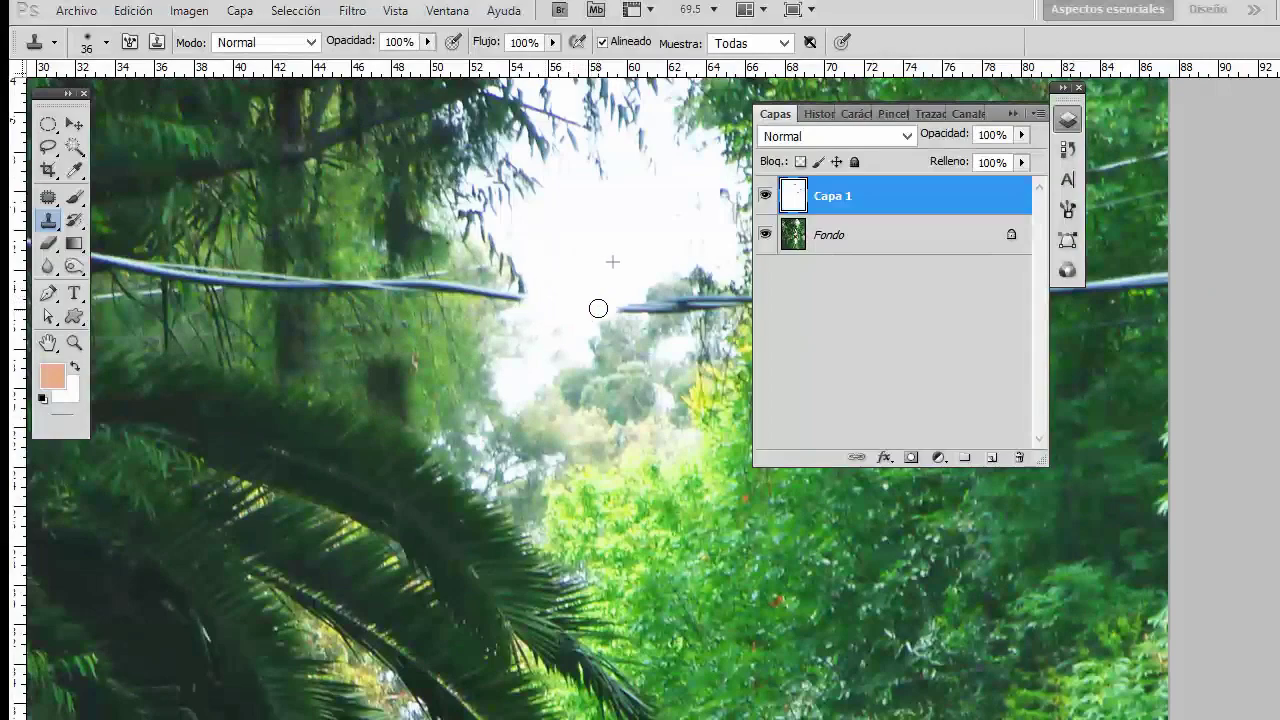
{"action": "key", "text": "alt"}
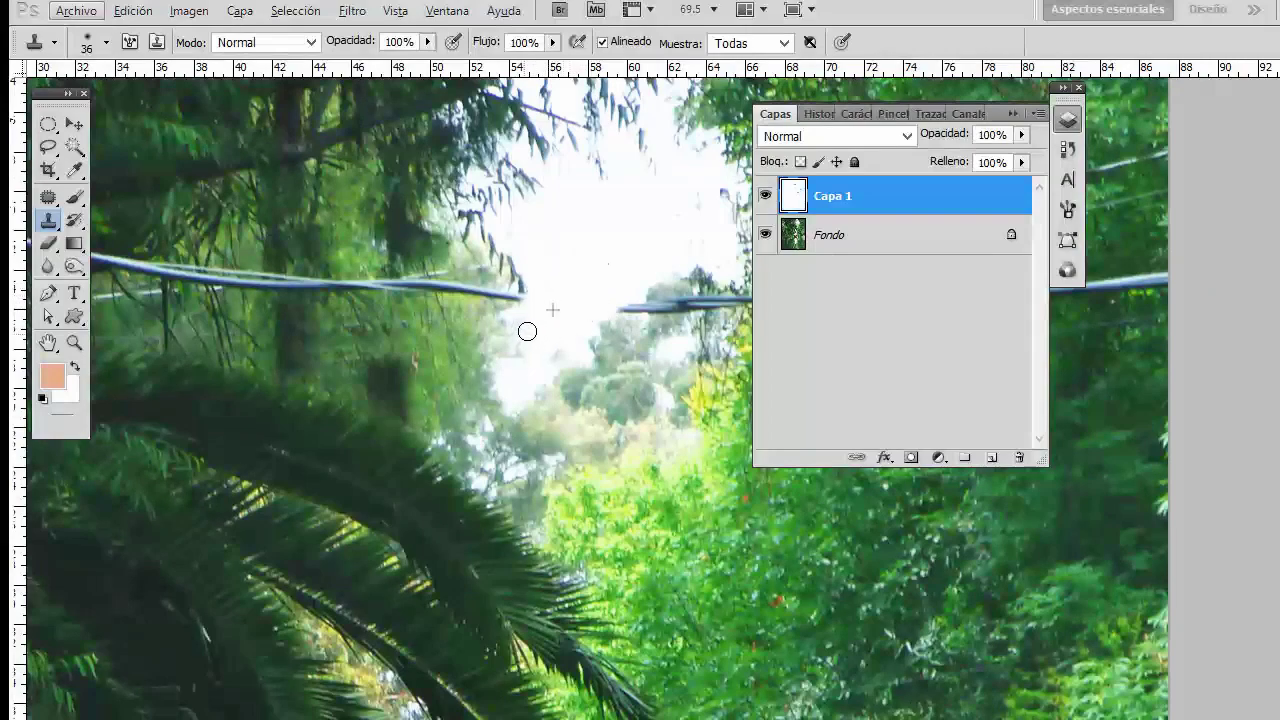
{"action": "scroll", "coordinate": [527, 331], "scroll_direction": "right", "scroll_amount": 3}
{"action": "scroll", "coordinate": [492, 295], "scroll_direction": "right", "scroll_amount": 2}
{"action": "mouse_move", "coordinate": [501, 320]}
{"action": "left_mouse_down"}
{"action": "mouse_move", "coordinate": [572, 313]}
{"action": "mouse_move", "coordinate": [606, 340]}
{"action": "mouse_move", "coordinate": [645, 312]}
{"action": "mouse_move", "coordinate": [692, 310]}
{"action": "mouse_move", "coordinate": [415, 314]}
{"action": "mouse_move", "coordinate": [750, 290]}
{"action": "left_mouse_up"}
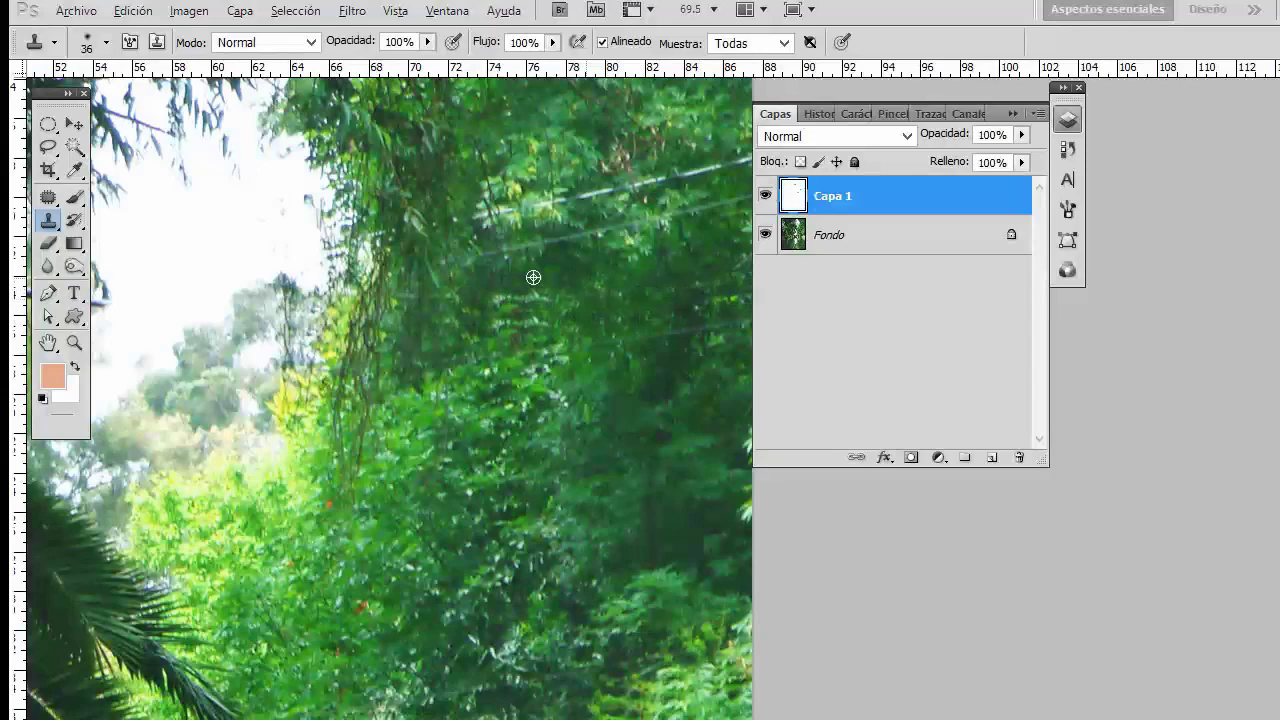
{"action": "mouse_move", "coordinate": [717, 236]}
{"action": "left_mouse_down"}
{"action": "mouse_move", "coordinate": [725, 210]}
{"action": "mouse_move", "coordinate": [545, 250]}
{"action": "mouse_move", "coordinate": [504, 220]}
{"action": "mouse_move", "coordinate": [756, 149]}
{"action": "left_mouse_up"}
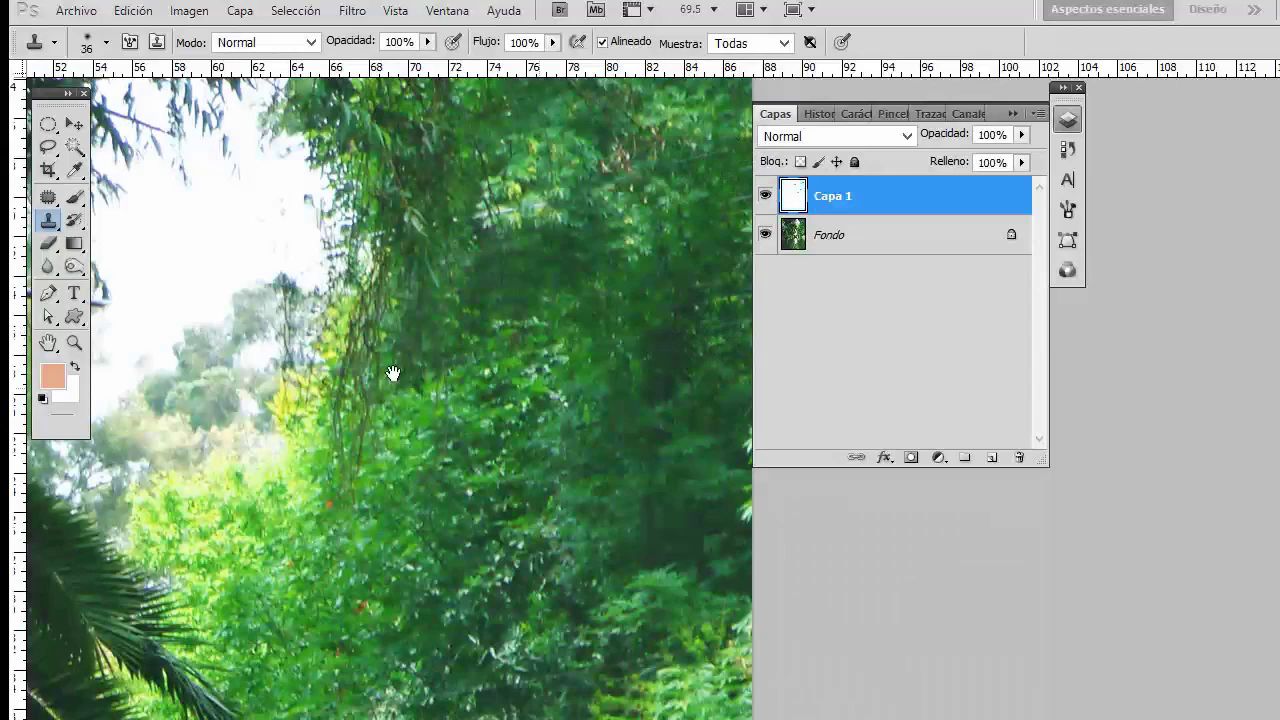
{"action": "left_click_drag", "start_coordinate": [392, 373], "coordinate": [792, 420]}
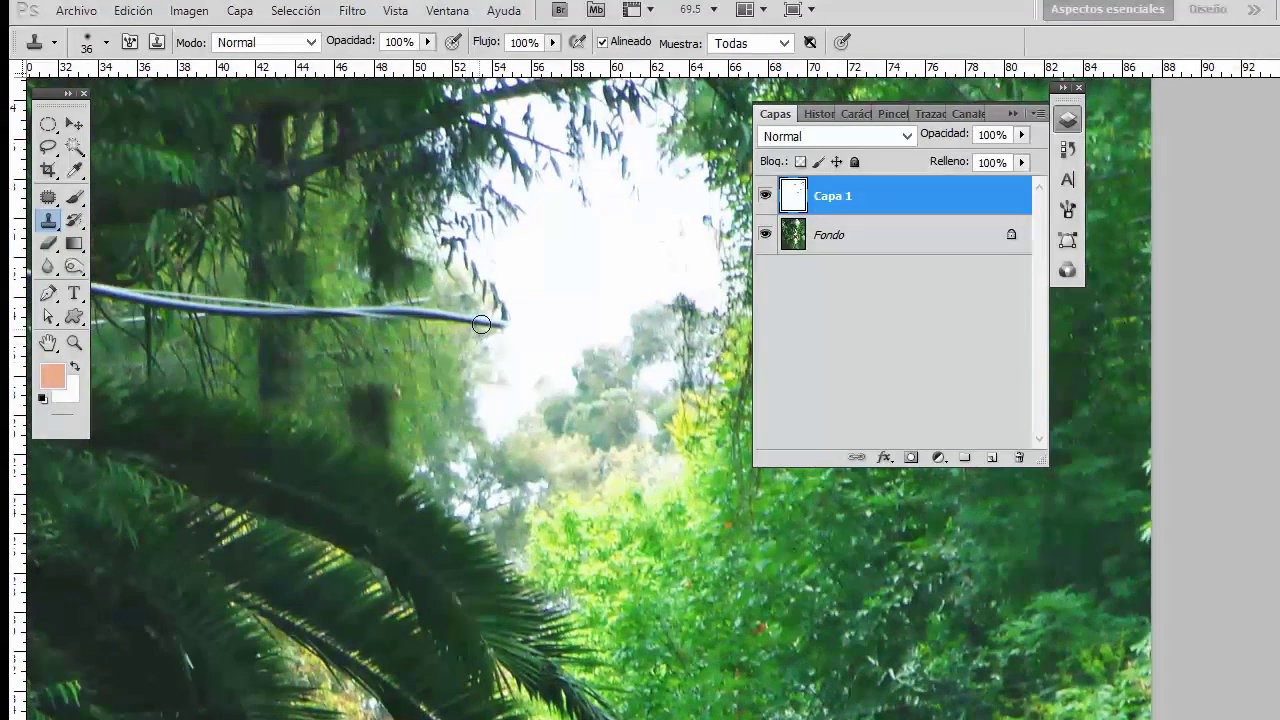
- Clone foliage over the remaining left cable stub until only leaves show there
{"action": "mouse_move", "coordinate": [484, 323]}
{"action": "left_mouse_down"}
{"action": "mouse_move", "coordinate": [393, 312]}
{"action": "mouse_move", "coordinate": [294, 332]}
{"action": "mouse_move", "coordinate": [394, 341]}
{"action": "mouse_move", "coordinate": [417, 307]}
{"action": "mouse_move", "coordinate": [342, 297]}
{"action": "mouse_move", "coordinate": [466, 337]}
{"action": "mouse_move", "coordinate": [369, 311]}
{"action": "mouse_move", "coordinate": [394, 336]}
{"action": "mouse_move", "coordinate": [389, 321]}
{"action": "mouse_move", "coordinate": [367, 345]}
{"action": "left_mouse_up"}
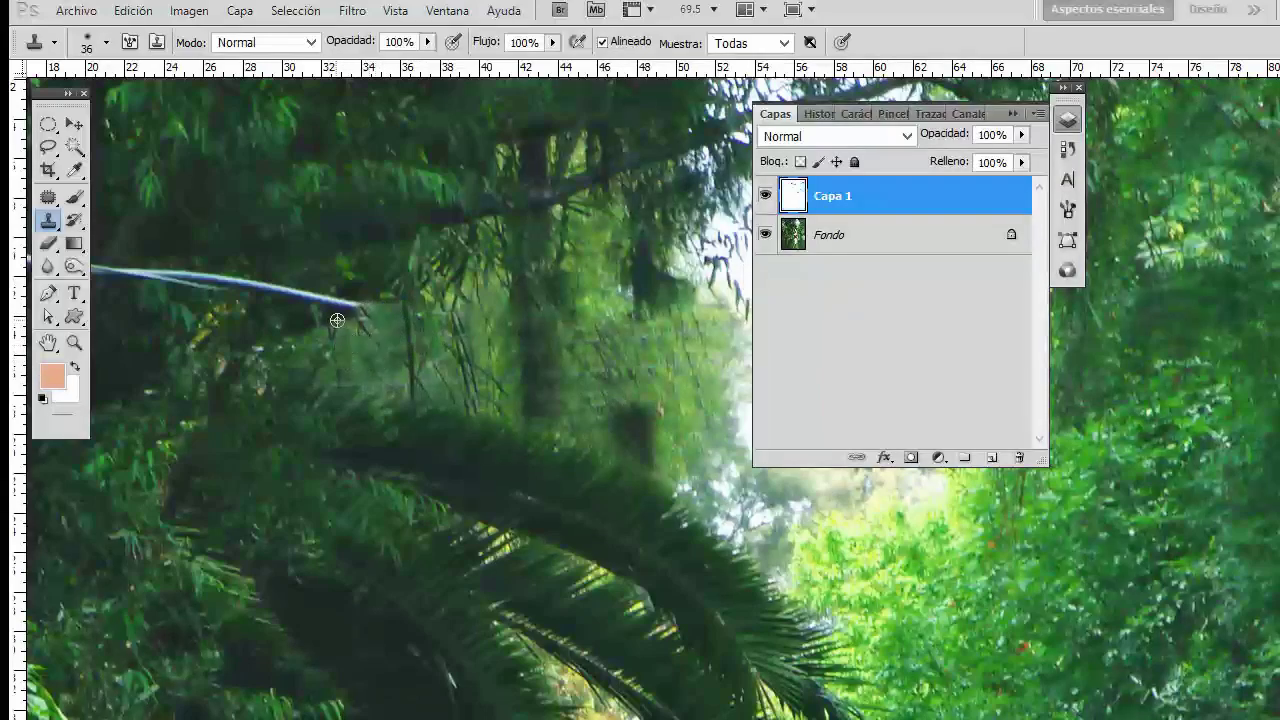
{"action": "mouse_move", "coordinate": [350, 364]}
{"action": "left_mouse_down"}
{"action": "mouse_move", "coordinate": [358, 308]}
{"action": "mouse_move", "coordinate": [331, 300]}
{"action": "mouse_move", "coordinate": [523, 323]}
{"action": "mouse_move", "coordinate": [466, 349]}
{"action": "mouse_move", "coordinate": [410, 349]}
{"action": "mouse_move", "coordinate": [443, 300]}
{"action": "mouse_move", "coordinate": [448, 314]}
{"action": "mouse_move", "coordinate": [400, 308]}
{"action": "mouse_move", "coordinate": [424, 314]}
{"action": "mouse_move", "coordinate": [406, 323]}
{"action": "mouse_move", "coordinate": [314, 306]}
{"action": "left_mouse_up"}
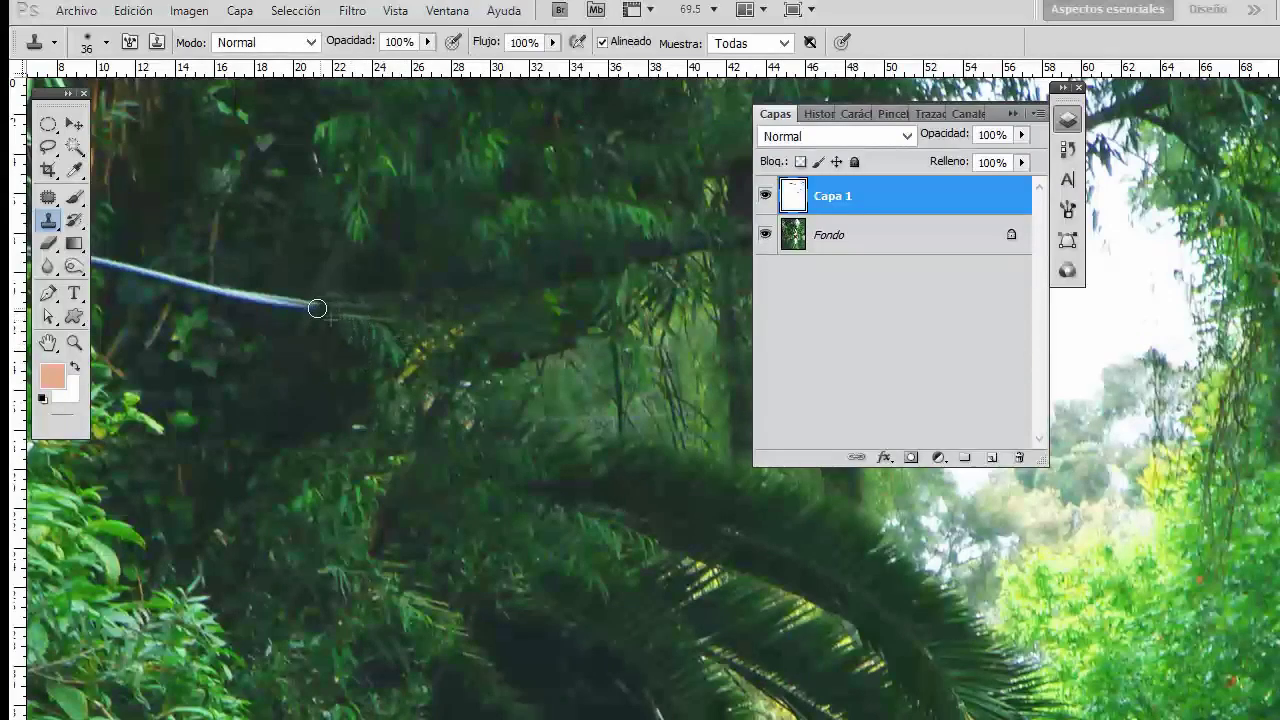
{"action": "mouse_move", "coordinate": [395, 307]}
{"action": "left_mouse_down"}
{"action": "mouse_move", "coordinate": [467, 302]}
{"action": "mouse_move", "coordinate": [380, 303]}
{"action": "mouse_move", "coordinate": [197, 262]}
{"action": "left_mouse_up"}
{"action": "left_click_drag", "start_coordinate": [280, 274], "coordinate": [443, 324]}
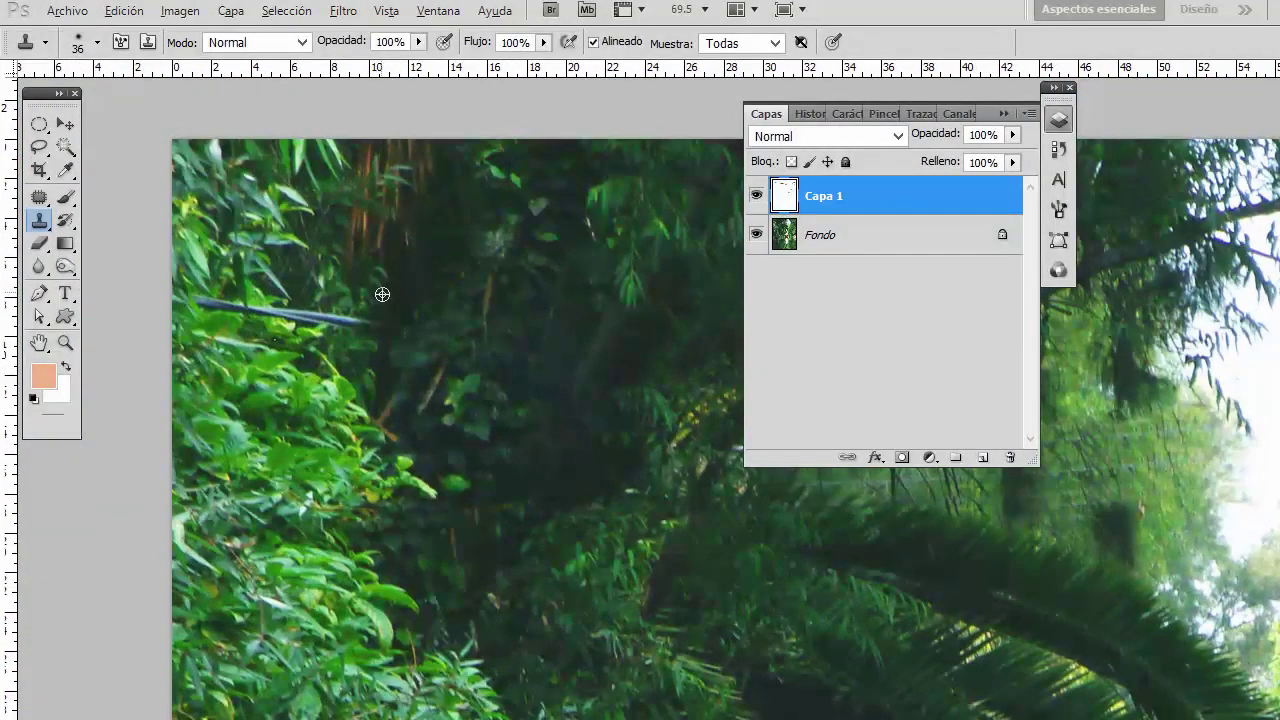
{"action": "left_click_drag", "start_coordinate": [363, 317], "coordinate": [182, 300]}
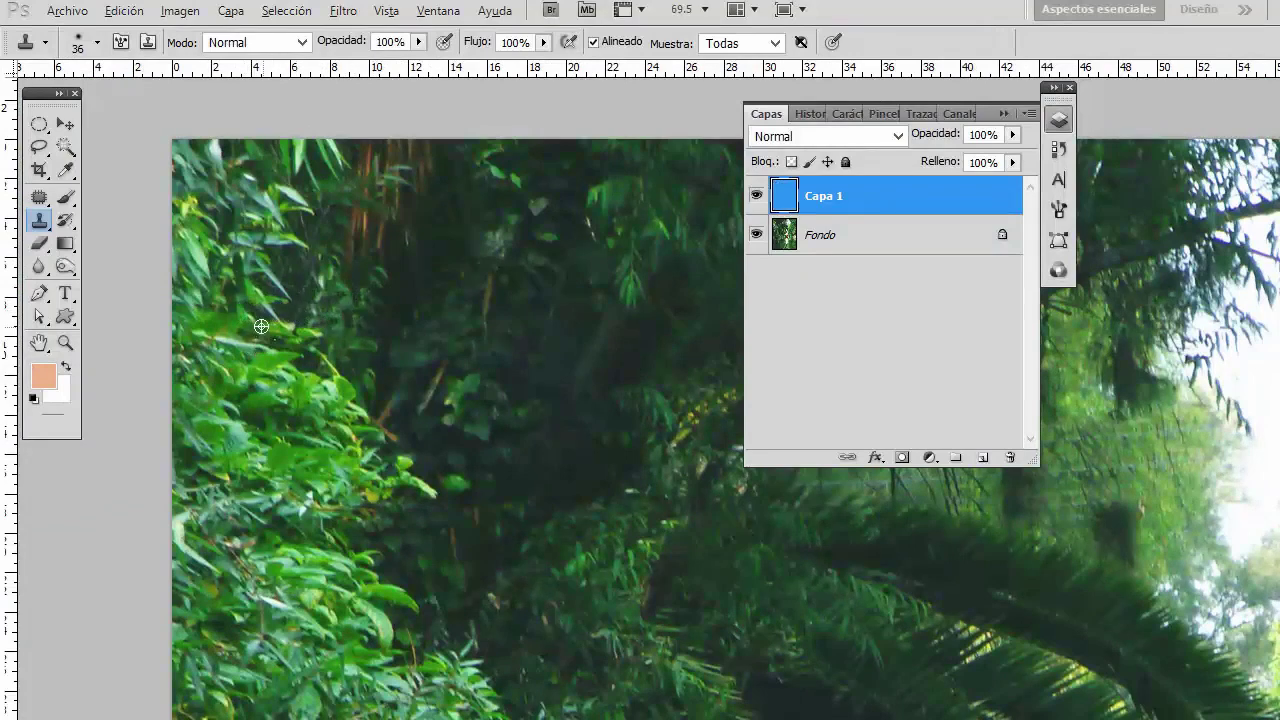
{"action": "left_click_drag", "start_coordinate": [261, 326], "coordinate": [192, 334]}
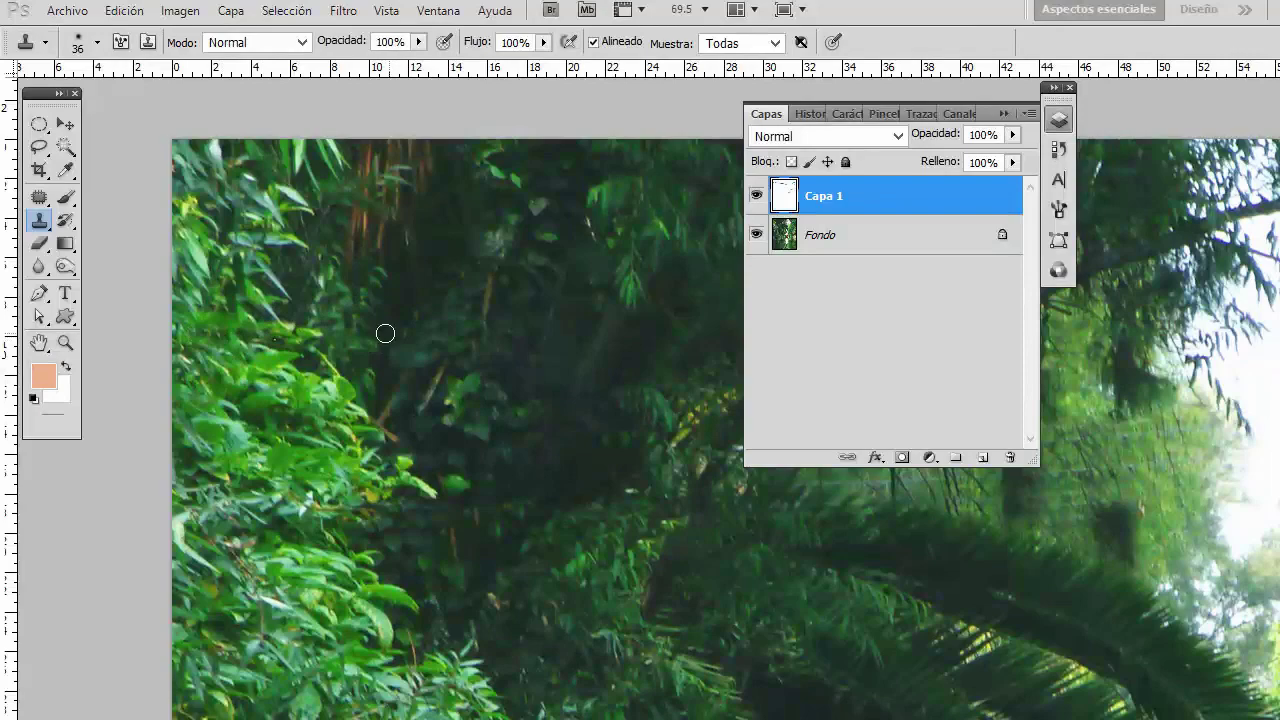
- Zoom out to 25% to view the whole canal photo with the boat
{"action": "left_click", "coordinate": [65, 343]}
{"action": "key", "text": "ctrl+minus"}
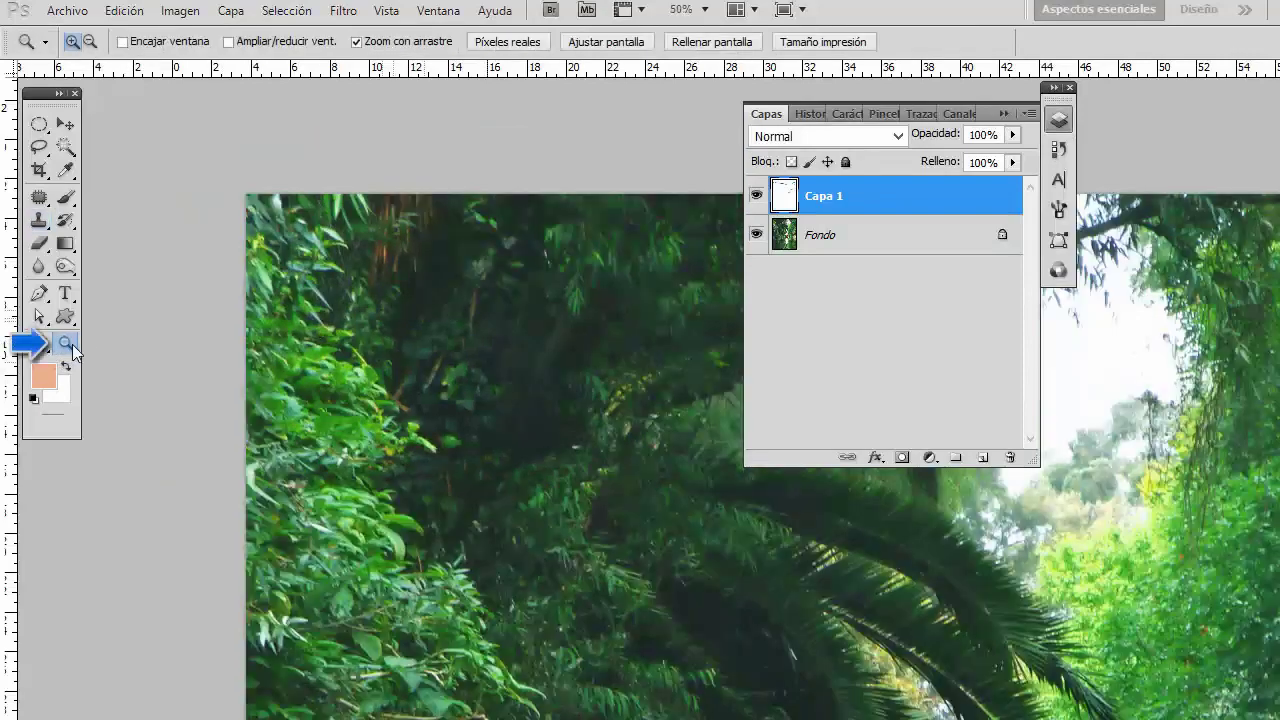
{"action": "left_click", "coordinate": [411, 336], "text": "alt"}
{"action": "left_click", "coordinate": [418, 340], "text": "alt"}
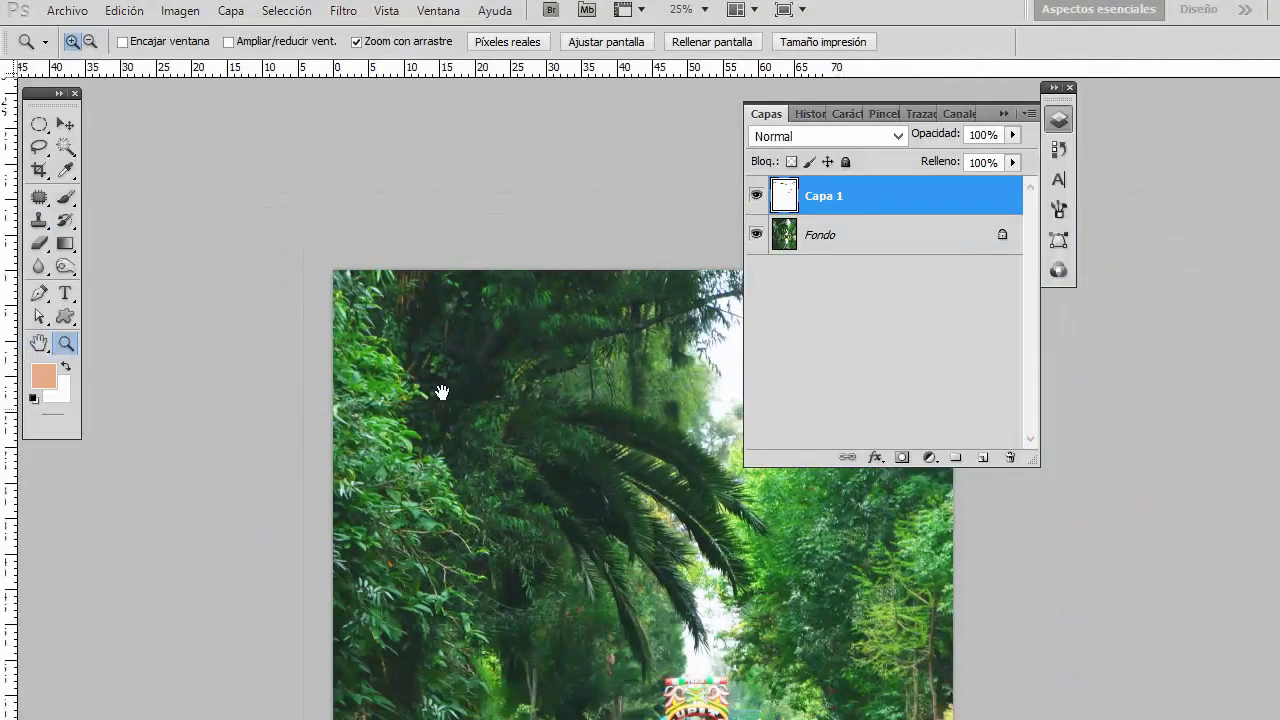
{"action": "left_click_drag", "start_coordinate": [440, 391], "coordinate": [337, 263]}
{"action": "left_click_drag", "start_coordinate": [389, 407], "coordinate": [362, 351]}
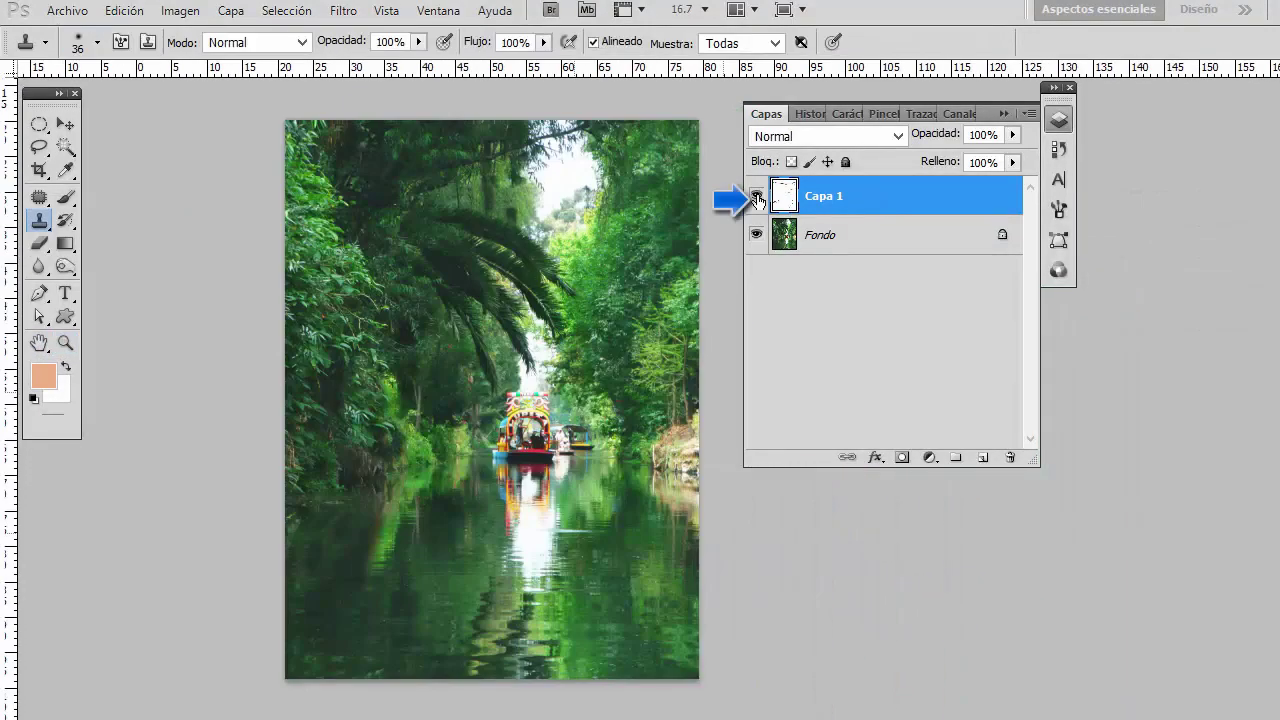
- Toggle Capa 1's visibility off and on to compare before and after, ending visible
{"action": "left_click", "coordinate": [759, 199]}
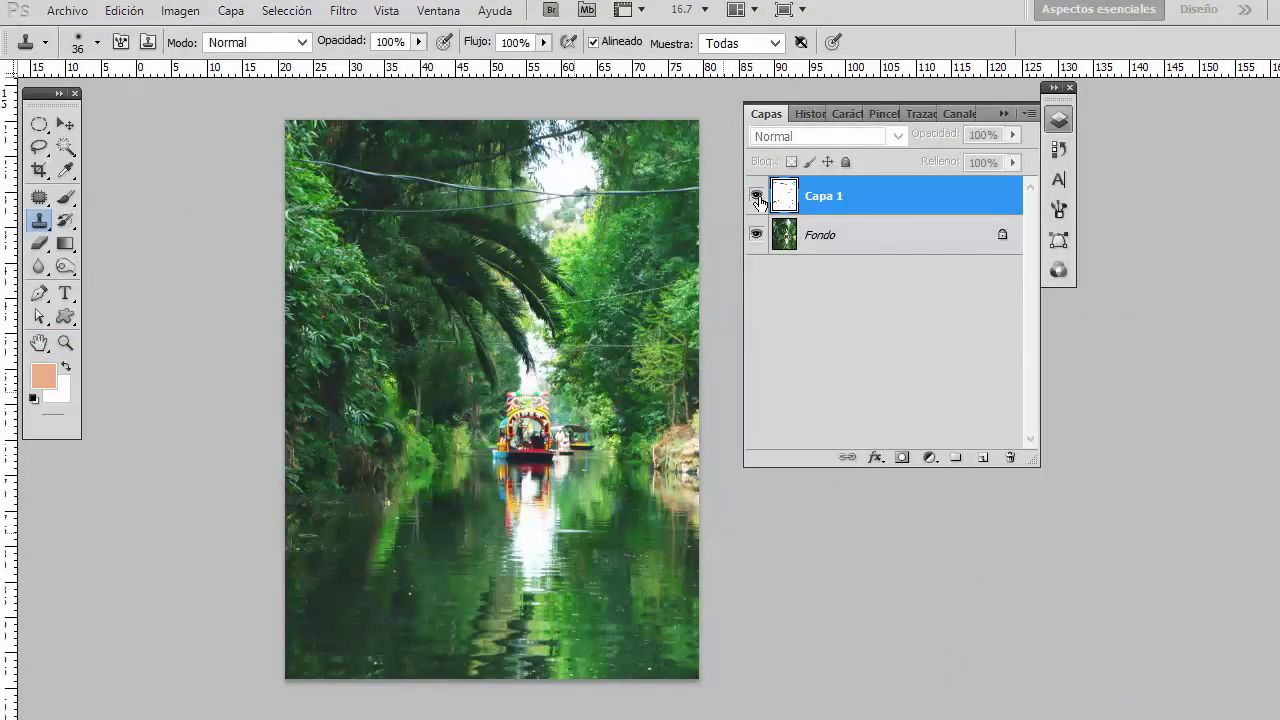
{"action": "left_click", "coordinate": [759, 200]}
{"action": "left_click", "coordinate": [757, 199]}
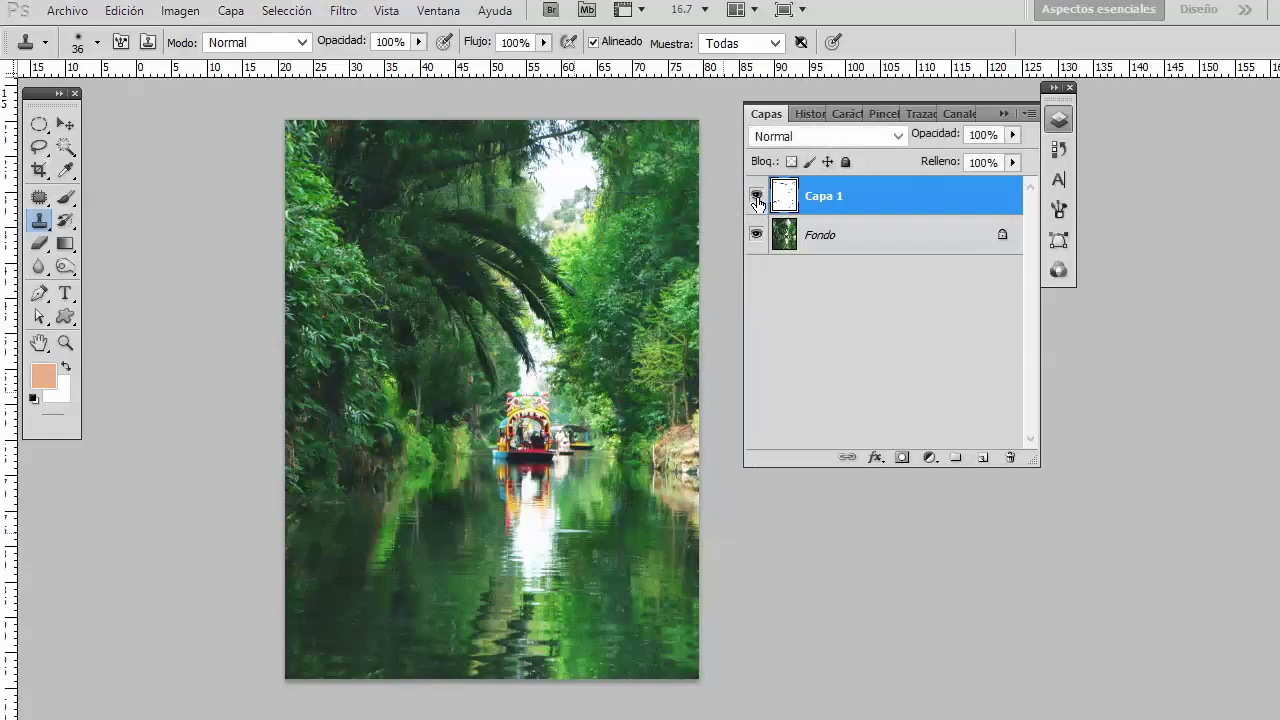
{"action": "left_click", "coordinate": [757, 199]}
- Merge Capa 1 into Fondo with Ctrl+E and open the Archivo menu
{"action": "key", "text": "ctrl+e"}
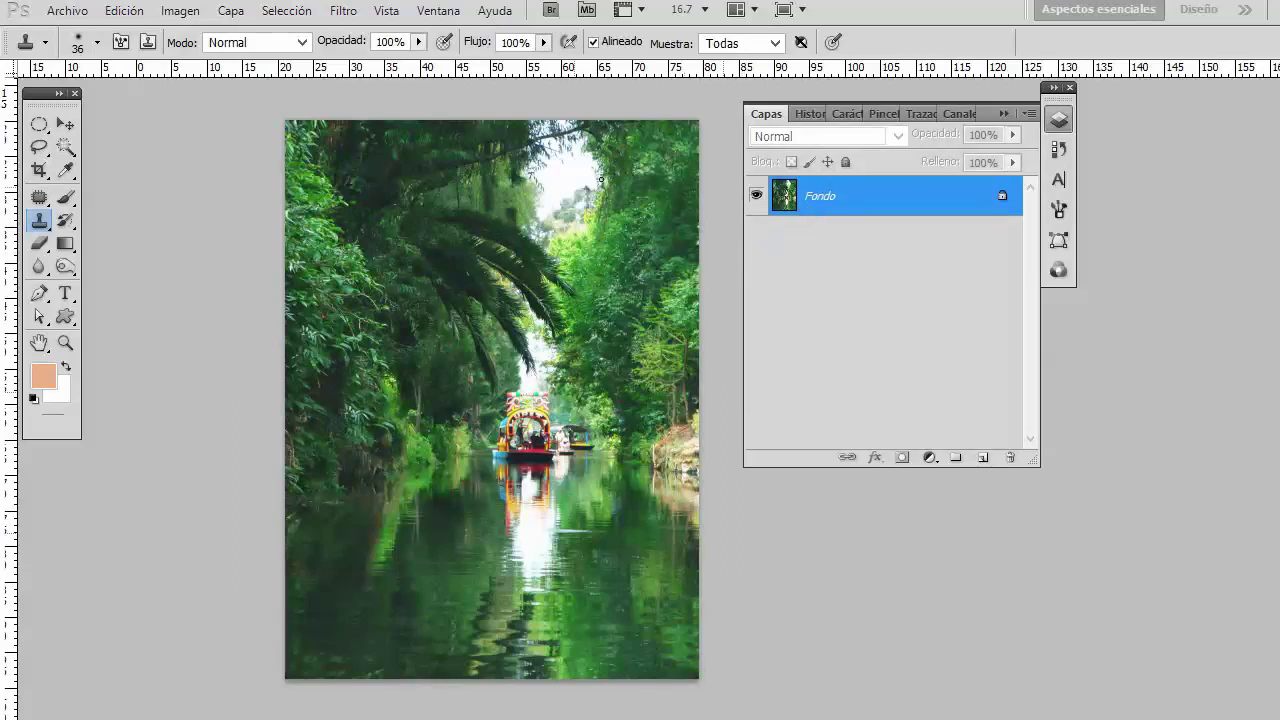
{"action": "left_click", "coordinate": [78, 12]}
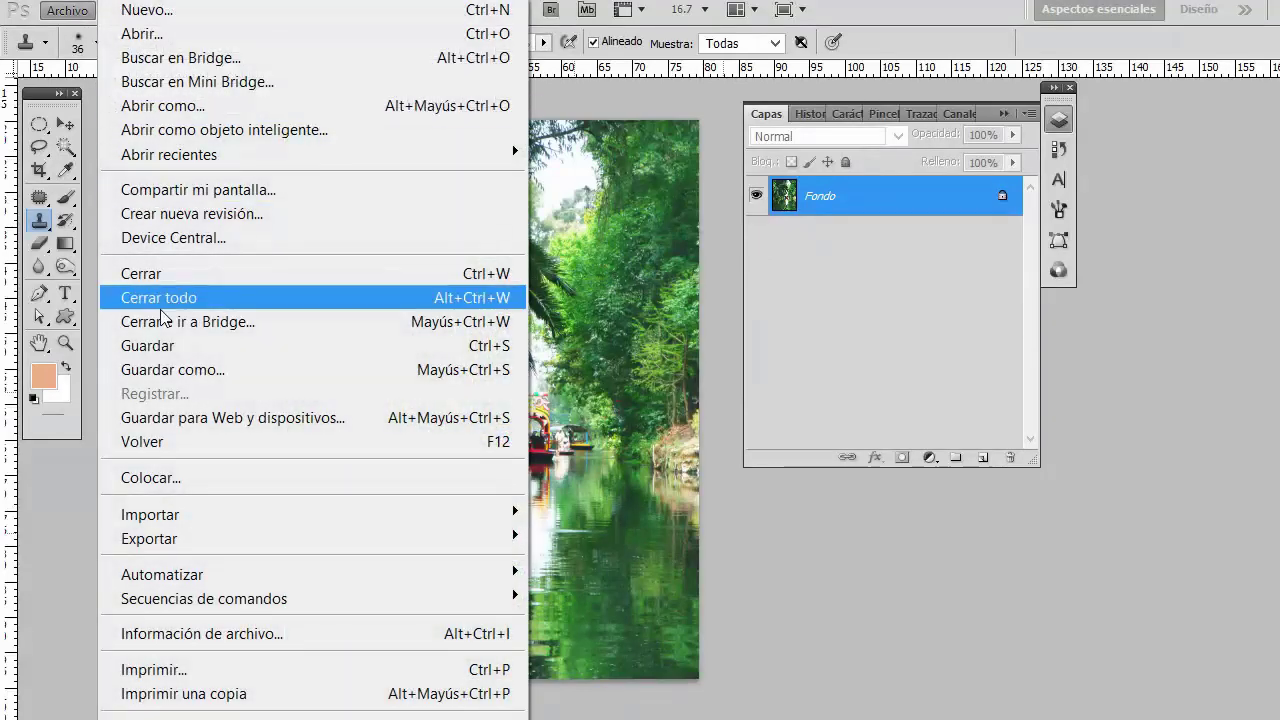